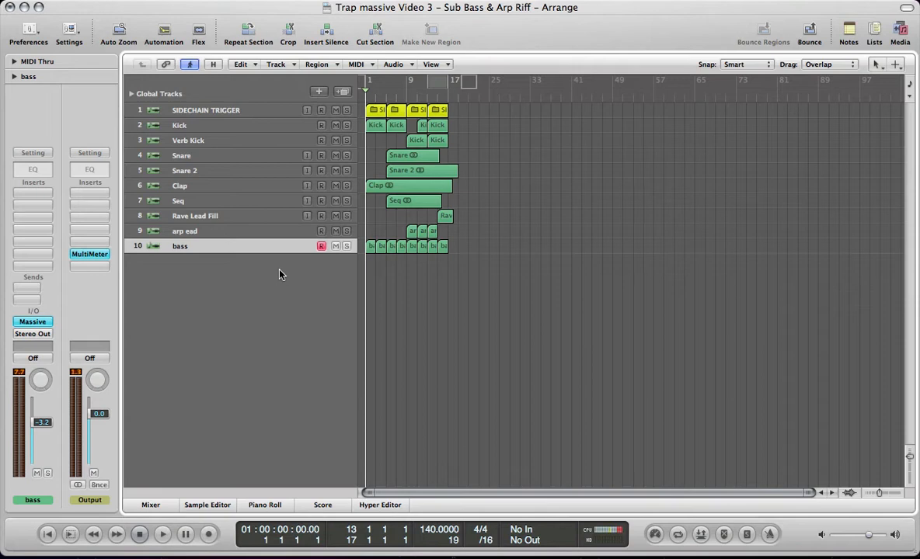
# Solo the bass track and play it from the start of the arrangement.
pyautogui.click(238, 249)
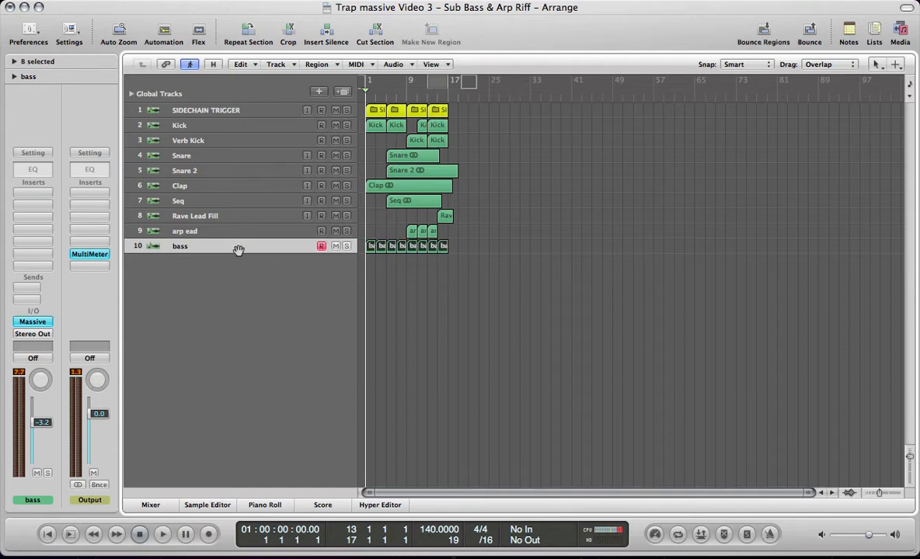
pyautogui.press('s')
pyautogui.press('space')
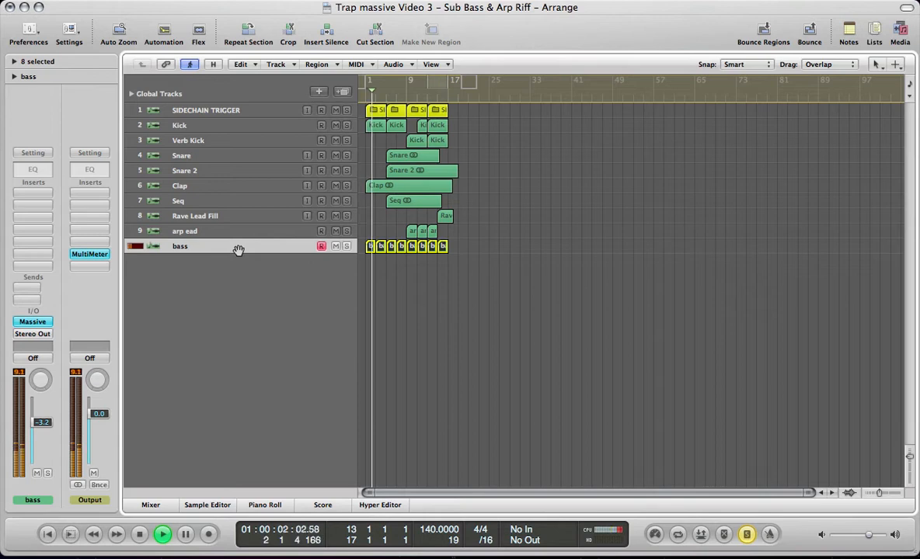
# Play the arp ead track's regions in solo and stop playback.
pyautogui.click(221, 233)
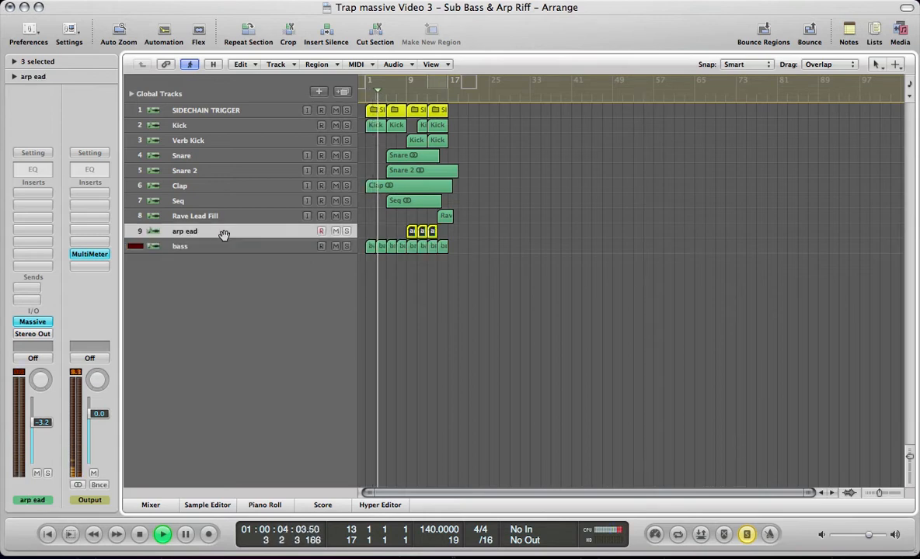
pyautogui.press('space')
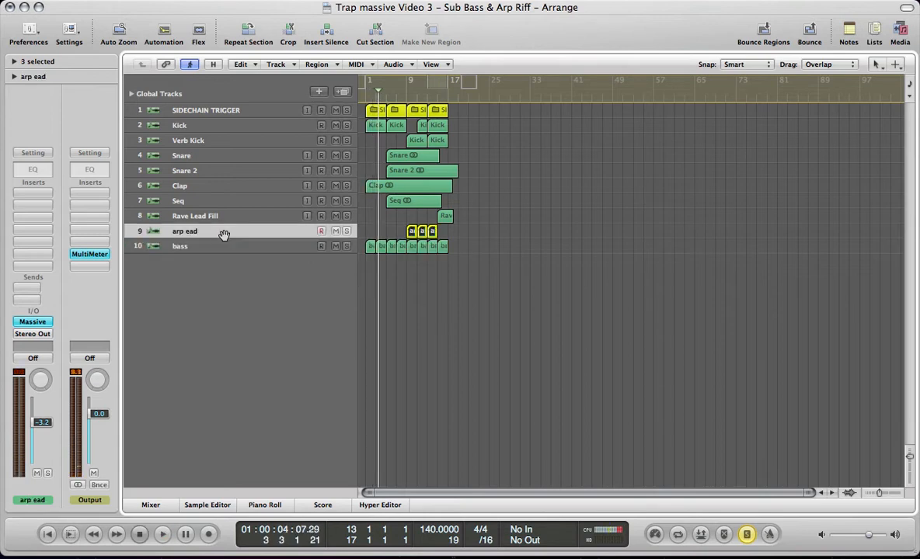
pyautogui.press('space')
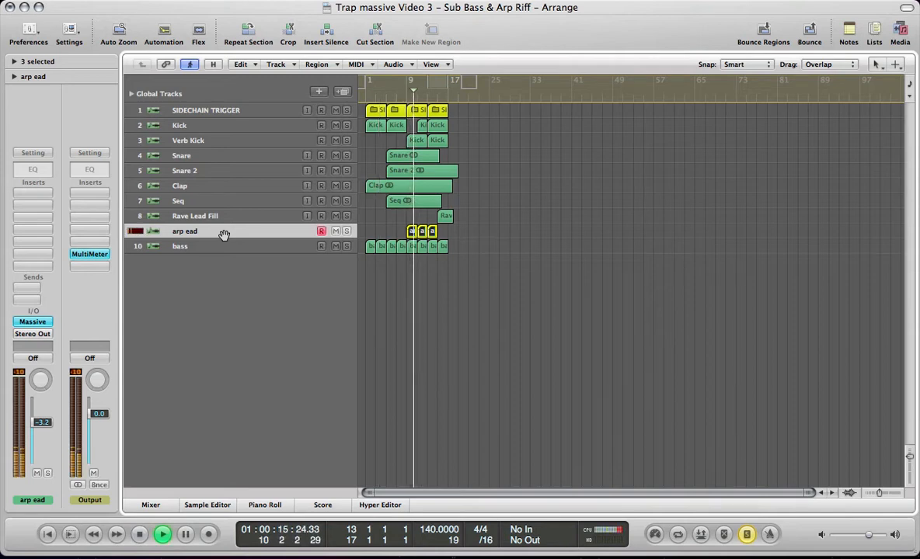
pyautogui.press('space')
# Examine the notes of the first bass region in the Piano Roll, then close the editor.
pyautogui.click(227, 247)
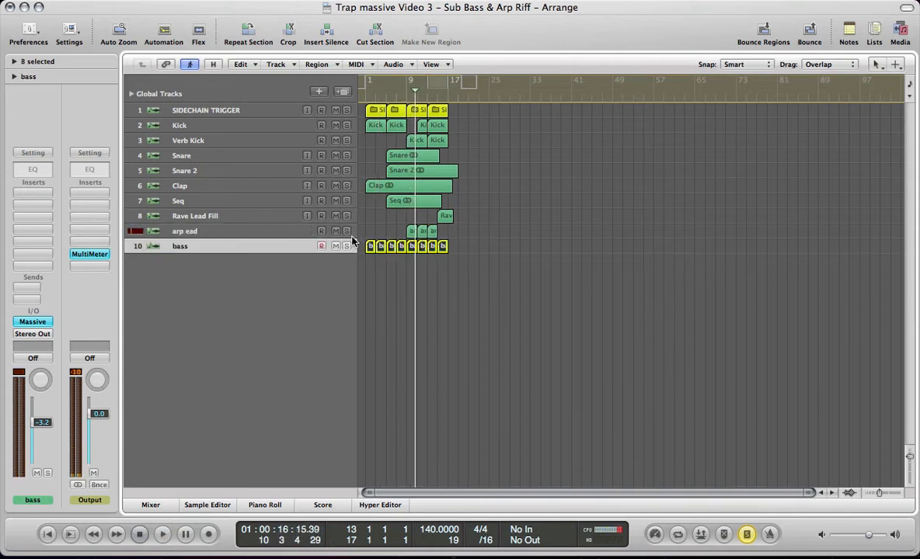
pyautogui.click(370, 264)
pyautogui.click(370, 247)
pyautogui.doubleClick(370, 249)
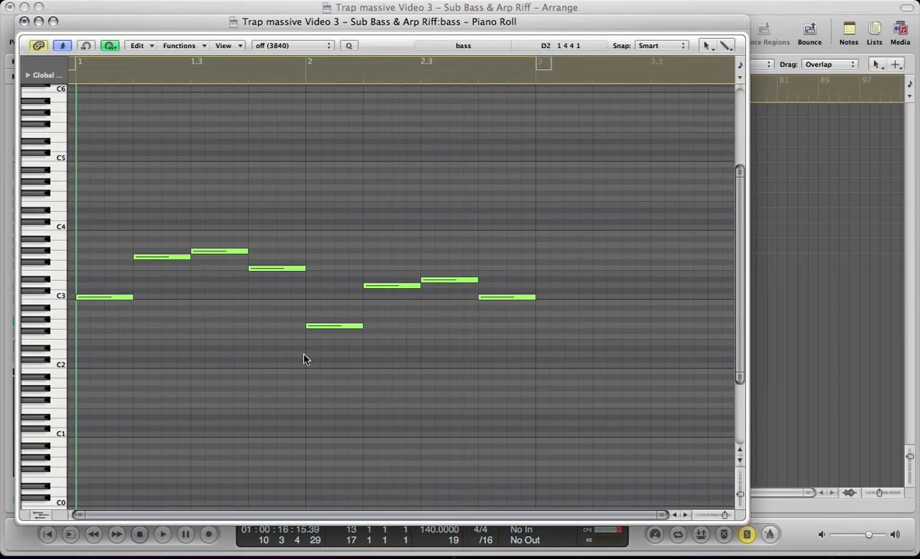
pyautogui.click(24, 21)
# Open the Massive instrument on the bass track and start a new blank sound.
pyautogui.click(179, 241)
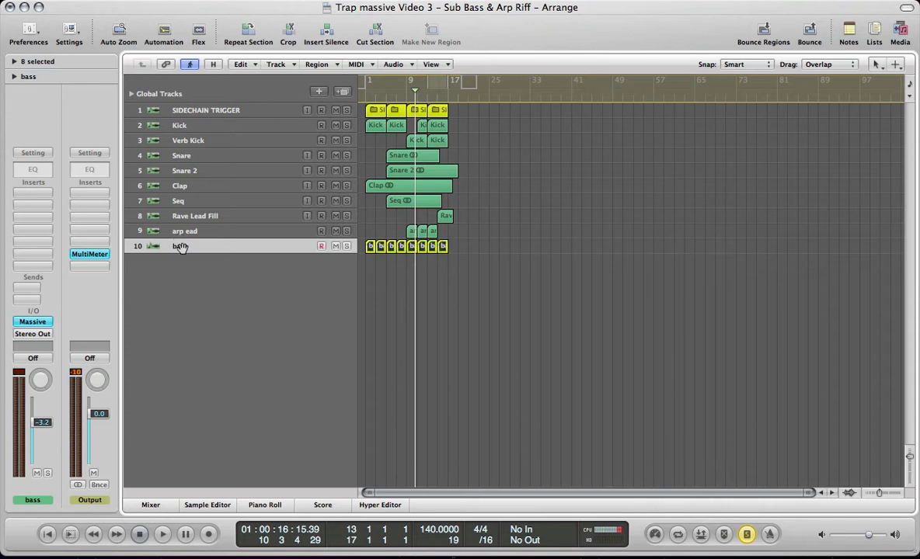
pyautogui.click(23, 326)
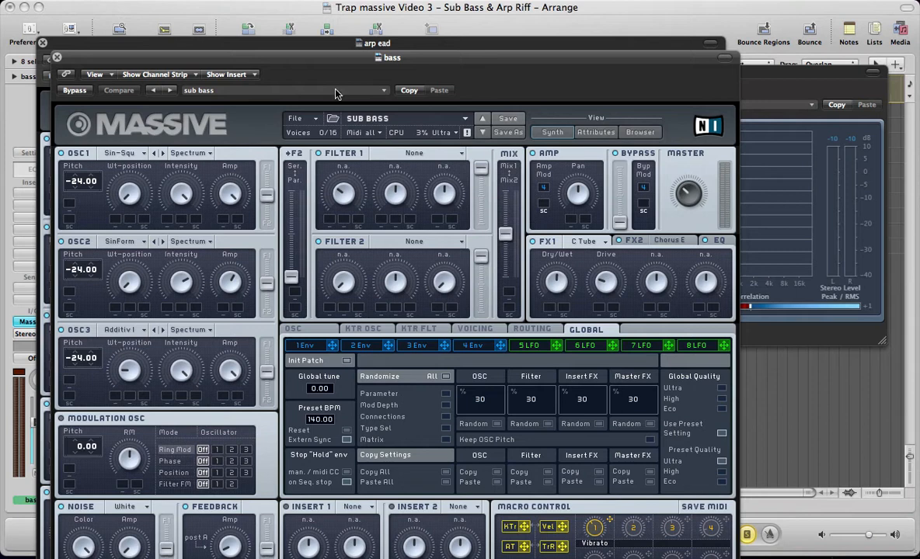
pyautogui.click(299, 118)
pyautogui.click(303, 120)
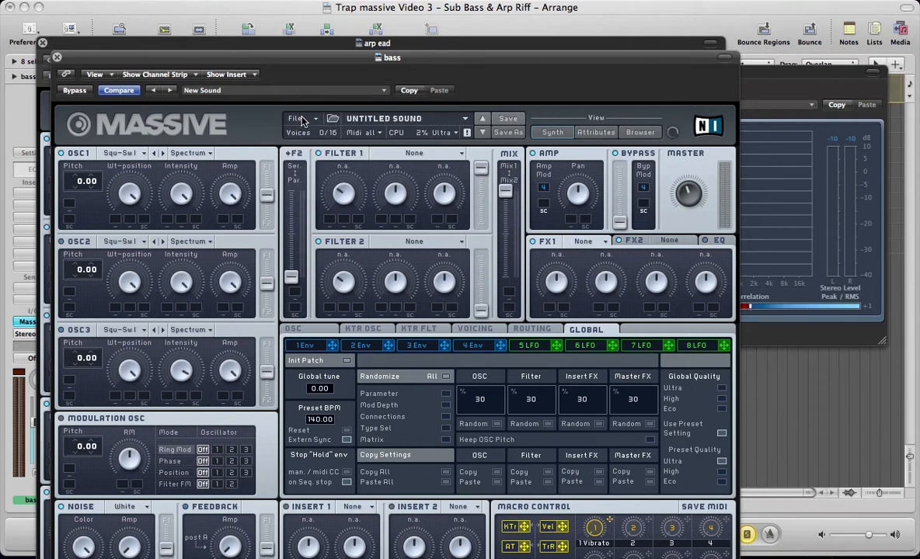
# Set OSC1 to the Sin-Square wavetable with pitch -24.00 and minimum Wt-position, and audition the soloed bass track.
pyautogui.click(119, 153)
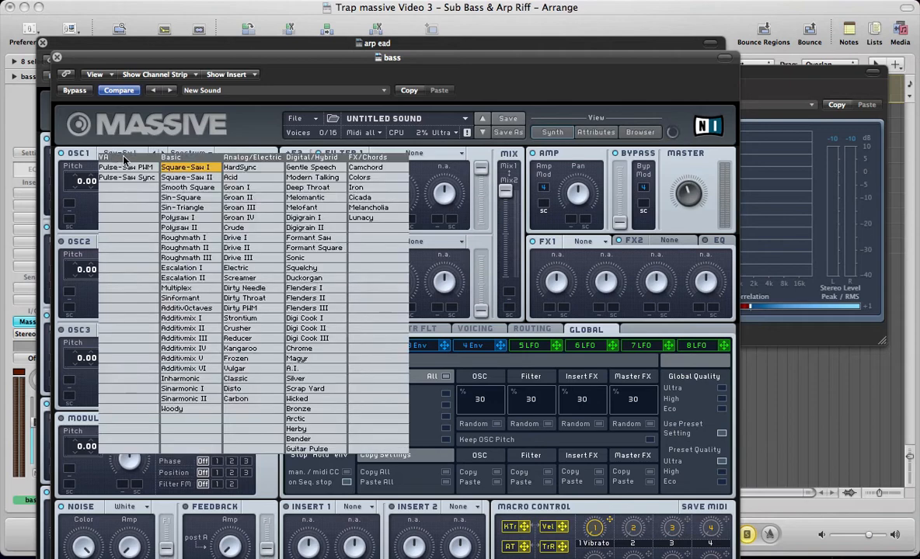
pyautogui.click(175, 200)
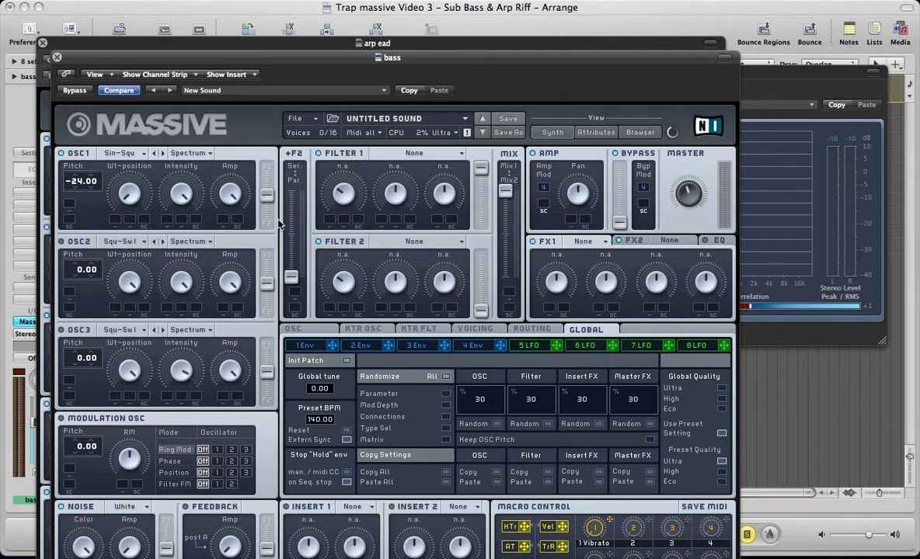
pyautogui.press('v')
pyautogui.press('space')
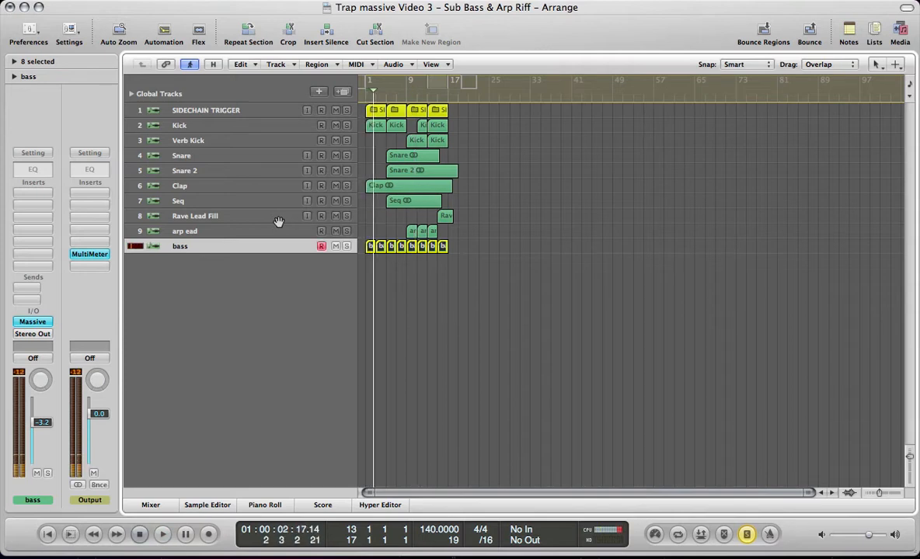
pyautogui.press('space')
pyautogui.press('v')
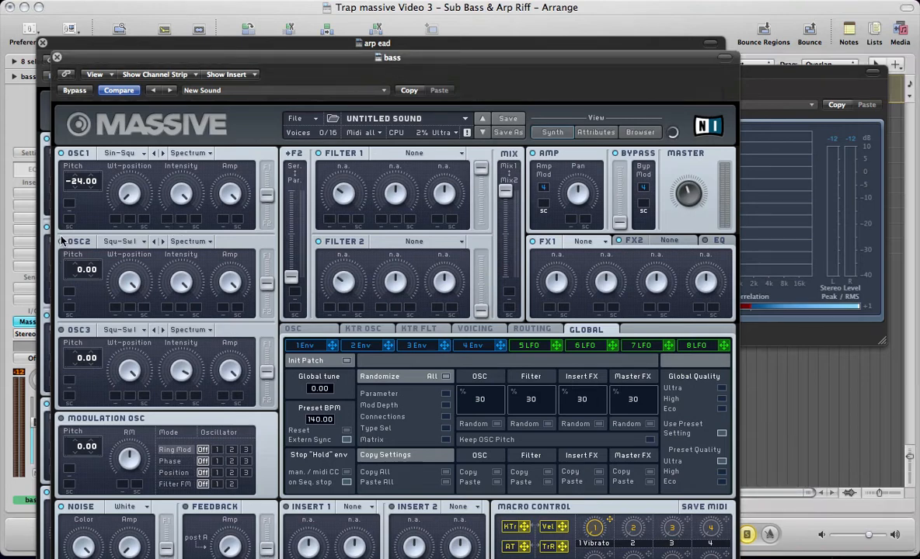
# Turn on OSC2 with the Sinformant wavetable, pitch -24.00, minimum Wt-position and a reduced Amp level.
pyautogui.click(121, 242)
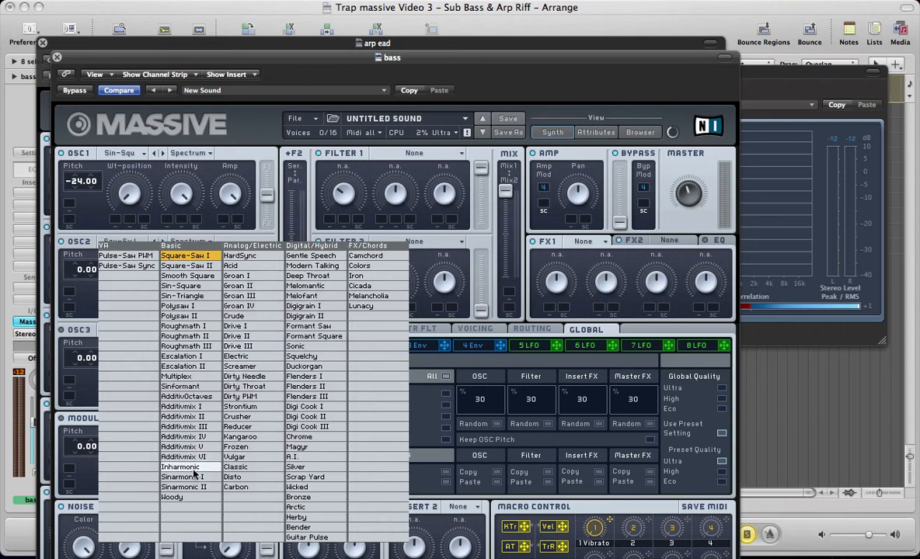
pyautogui.click(181, 386)
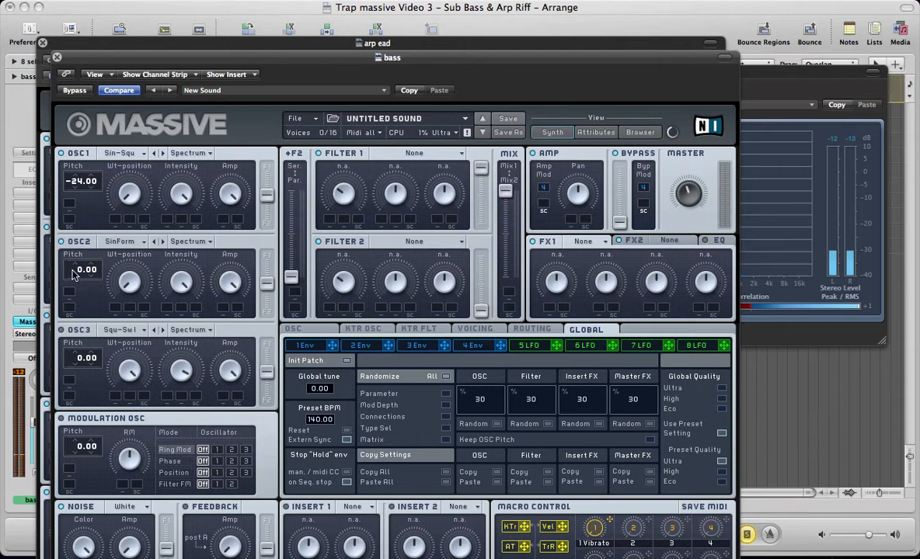
pyautogui.moveTo(74, 274); pyautogui.dragTo(74, 284)
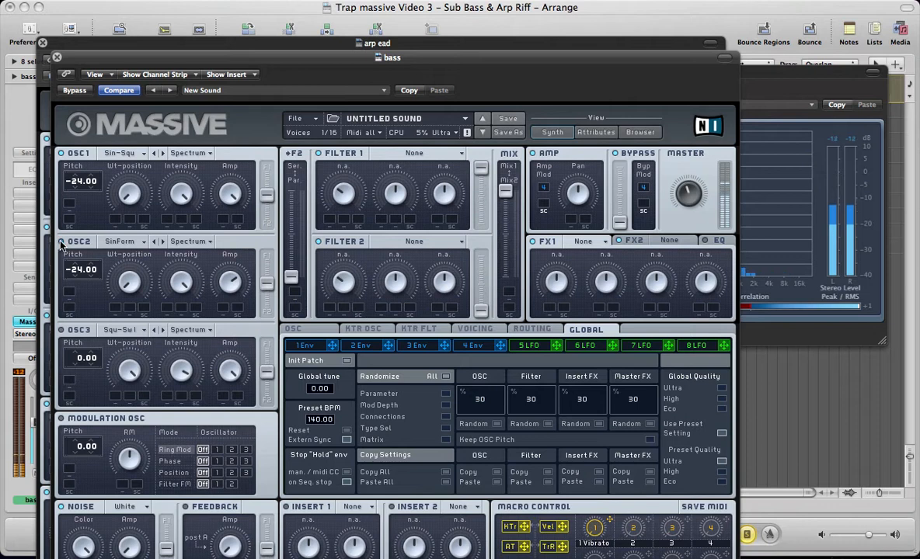
pyautogui.moveTo(226, 283); pyautogui.dragTo(224, 272)
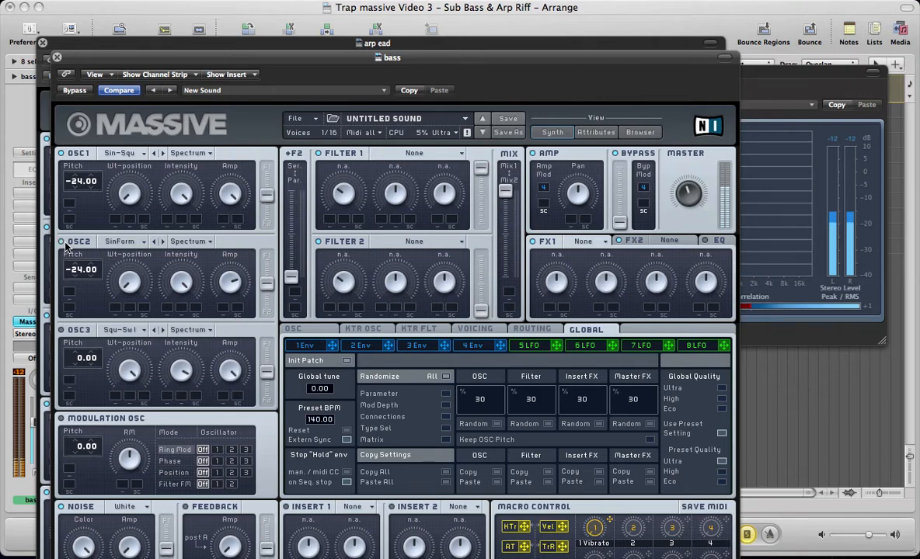
pyautogui.press('v')
pyautogui.press('v')
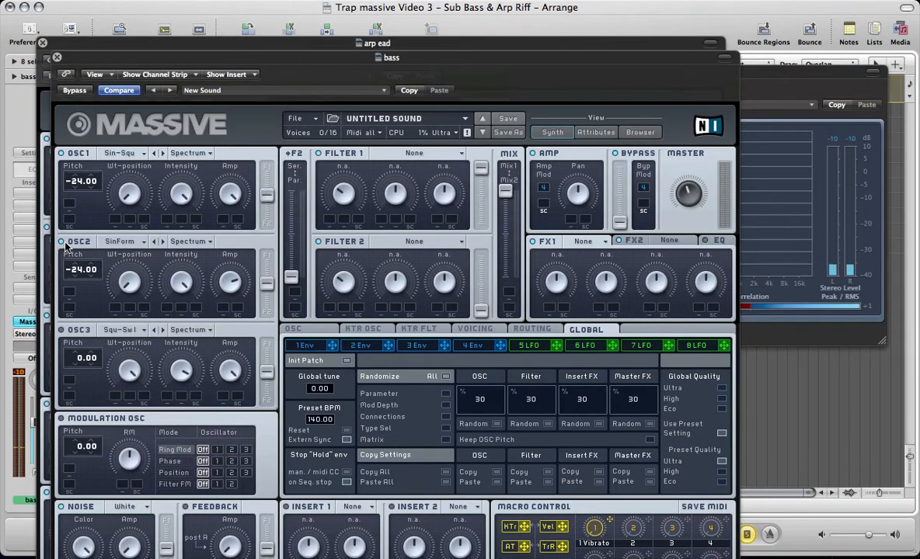
# Turn on OSC3 with the Additivmix I wavetable, pitch -24.00 and a lowered Wt-position.
pyautogui.click(121, 329)
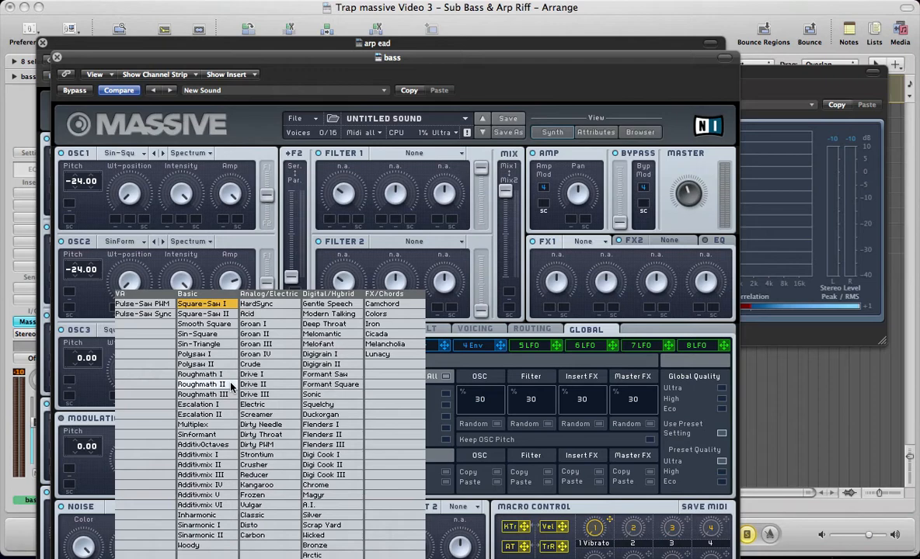
pyautogui.click(216, 456)
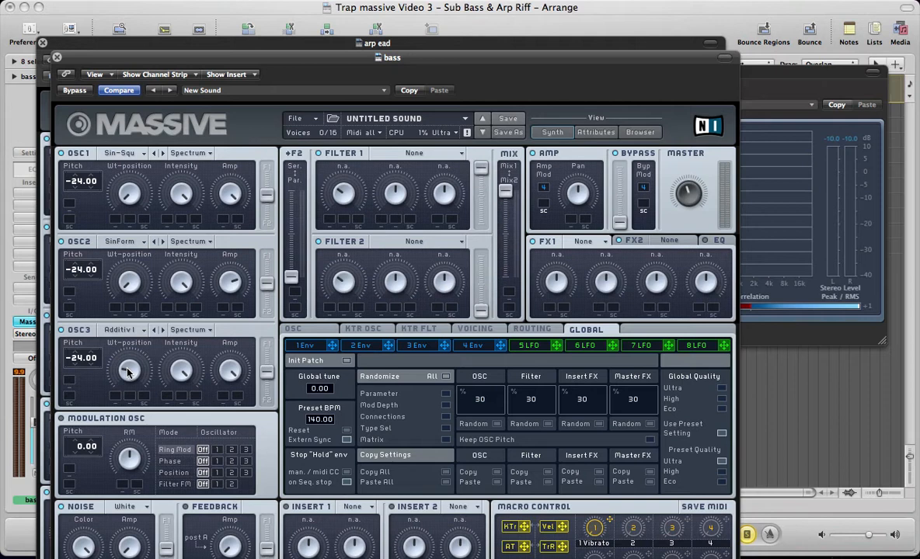
# Switch the voicing to Monophon and raise the oscillators' Glide Time slightly.
pyautogui.click(296, 328)
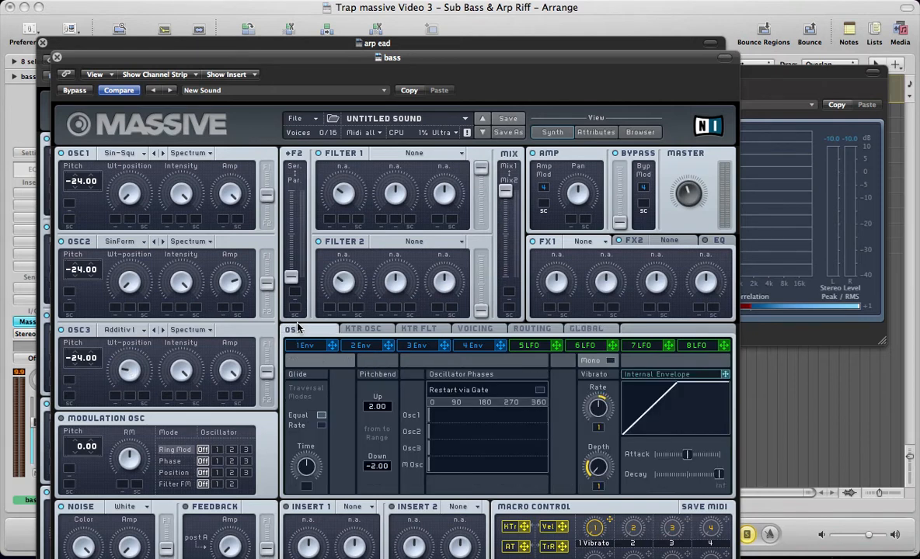
pyautogui.click(471, 330)
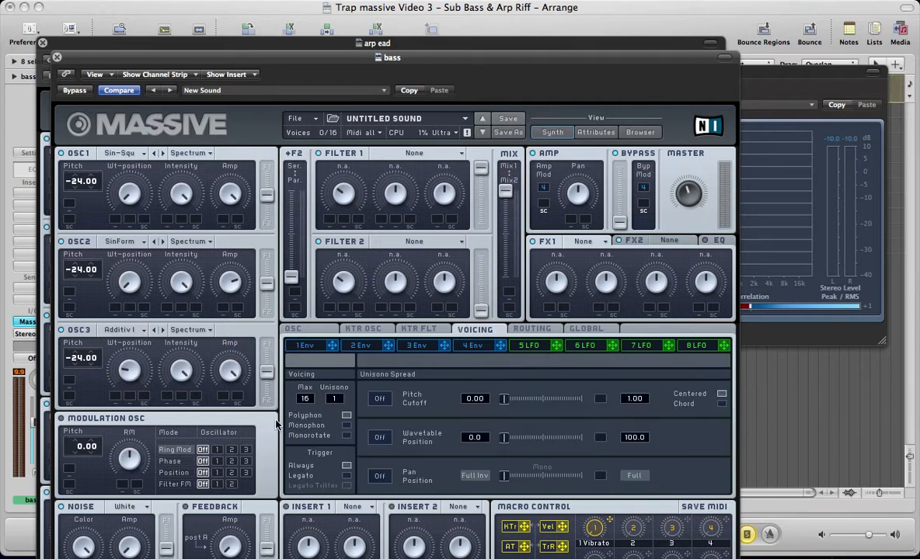
pyautogui.click(347, 426)
pyautogui.click(311, 332)
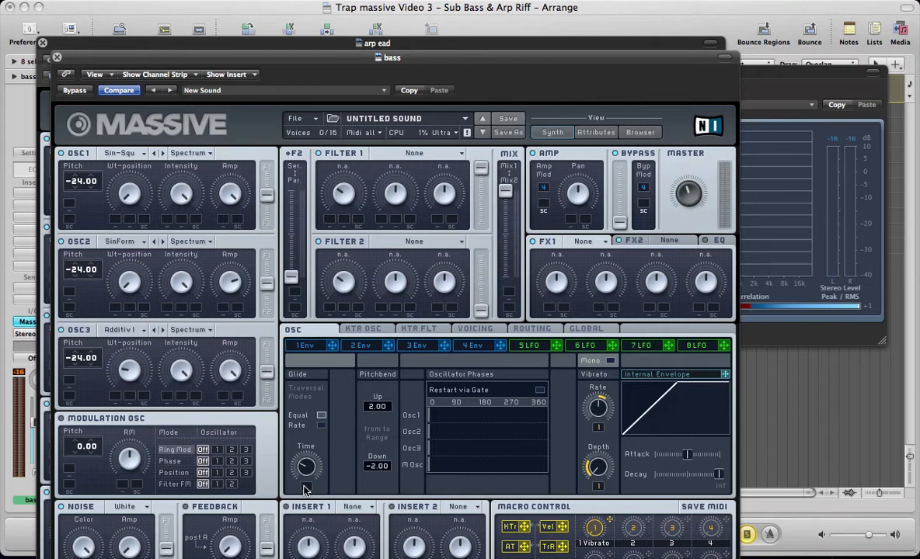
# Raise the Attack of envelope 4 slightly.
pyautogui.click(470, 345)
pyautogui.moveTo(362, 469); pyautogui.dragTo(367, 459)
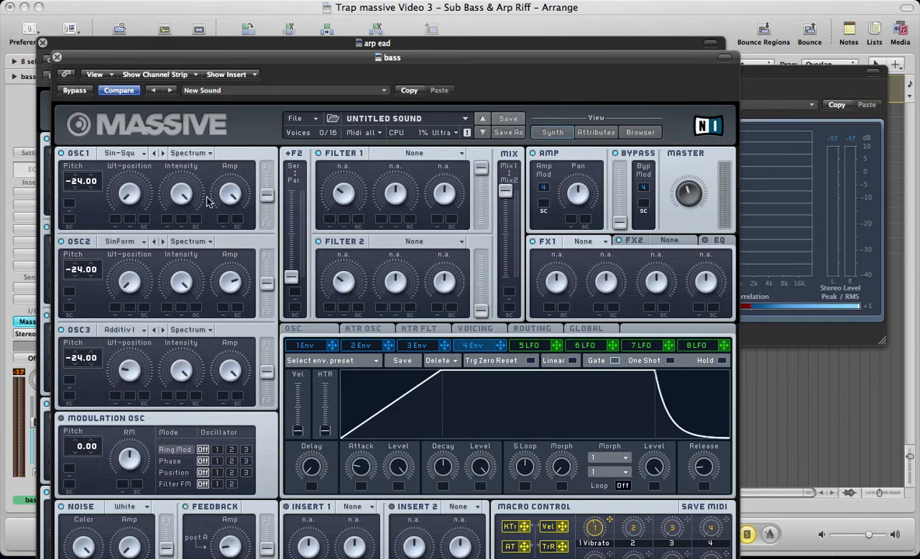
# Load the Classic Tube effect in FX1 and lower its Drive.
pyautogui.moveTo(211, 59); pyautogui.dragTo(211, 19)
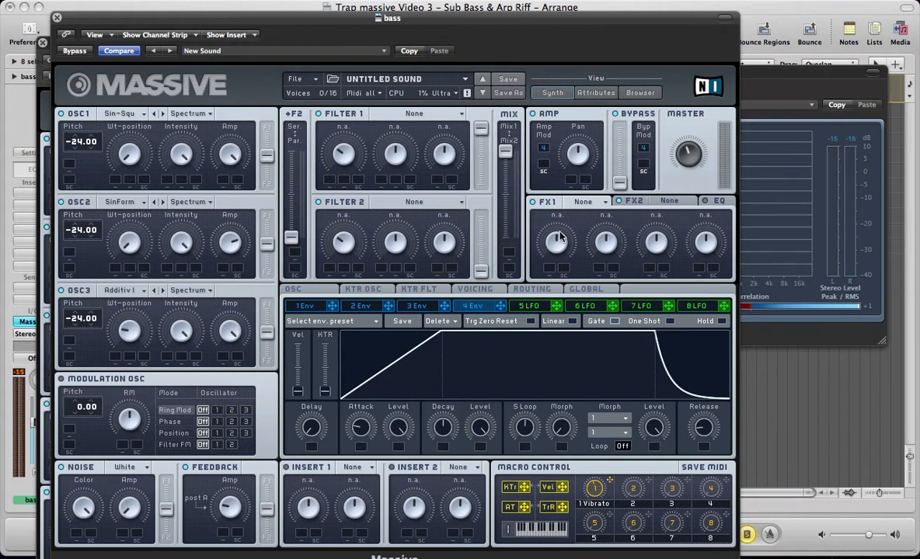
pyautogui.click(589, 203)
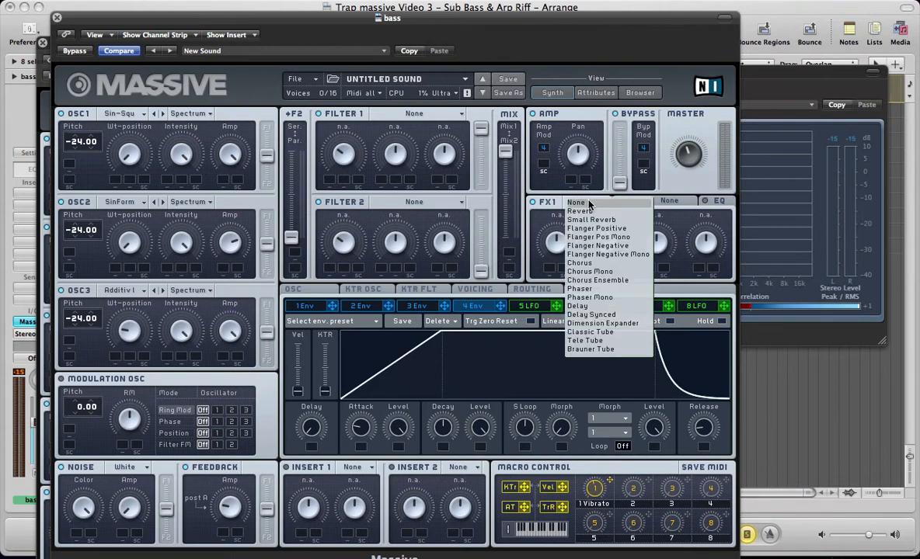
pyautogui.click(581, 333)
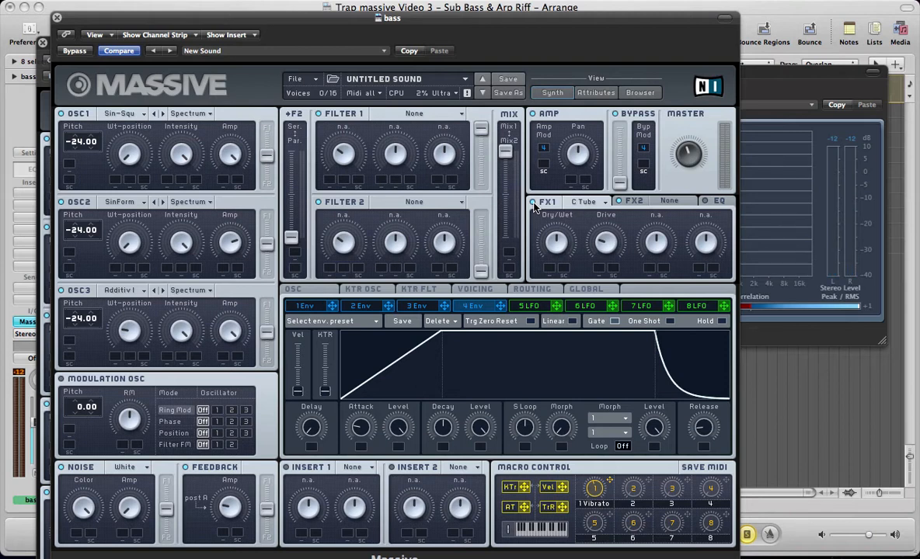
# Load the Chorus Ensemble effect in FX2.
pyautogui.click(633, 201)
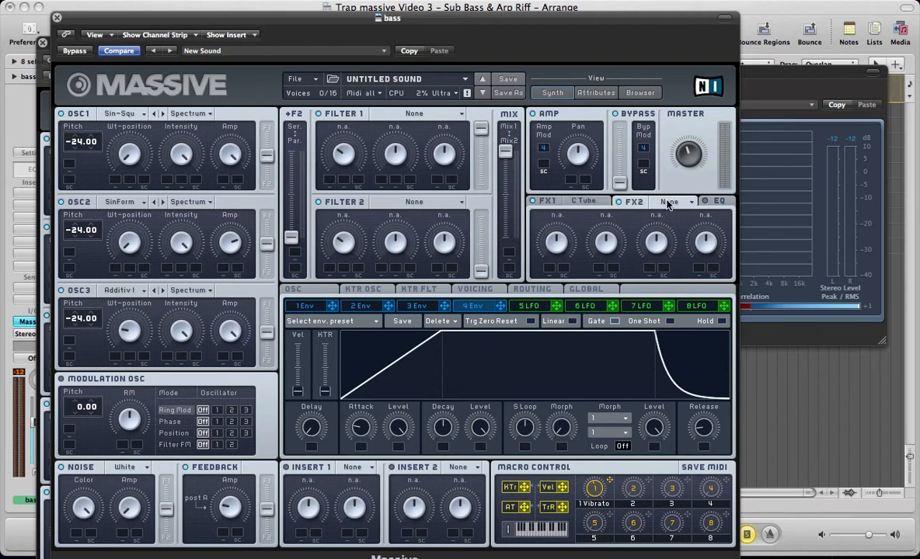
pyautogui.click(669, 203)
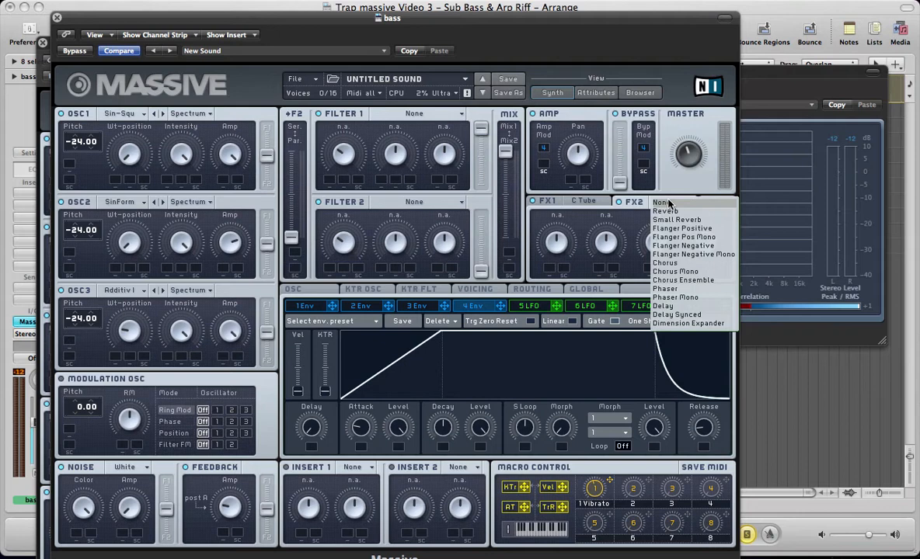
pyautogui.click(669, 281)
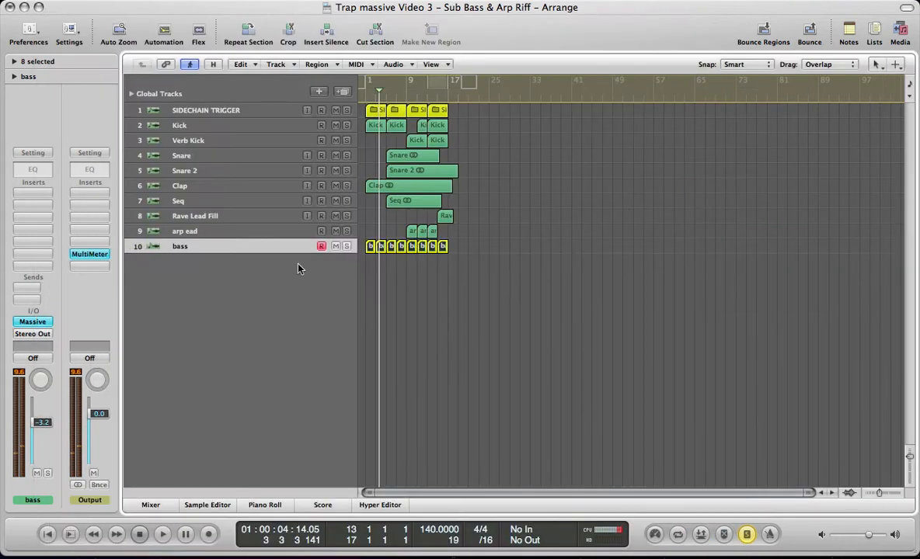
# Play the soloed bass track from the beginning to hear the finished sub bass sound.
pyautogui.press('Return')
pyautogui.press('space')
pyautogui.press('space')
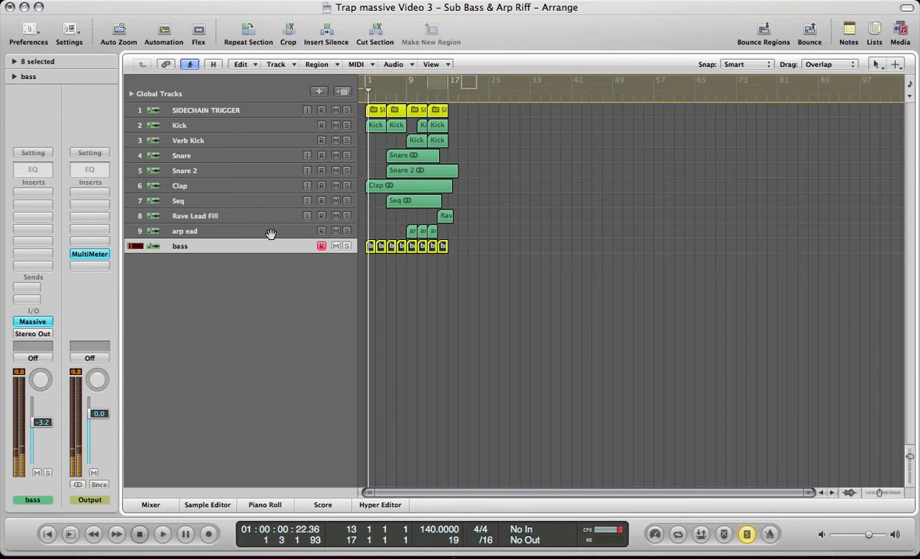
# Turn off solo and play the bass with the full arrangement from the start, then return to the beginning.
pyautogui.press('s')
pyautogui.press('Return')
pyautogui.press('space')
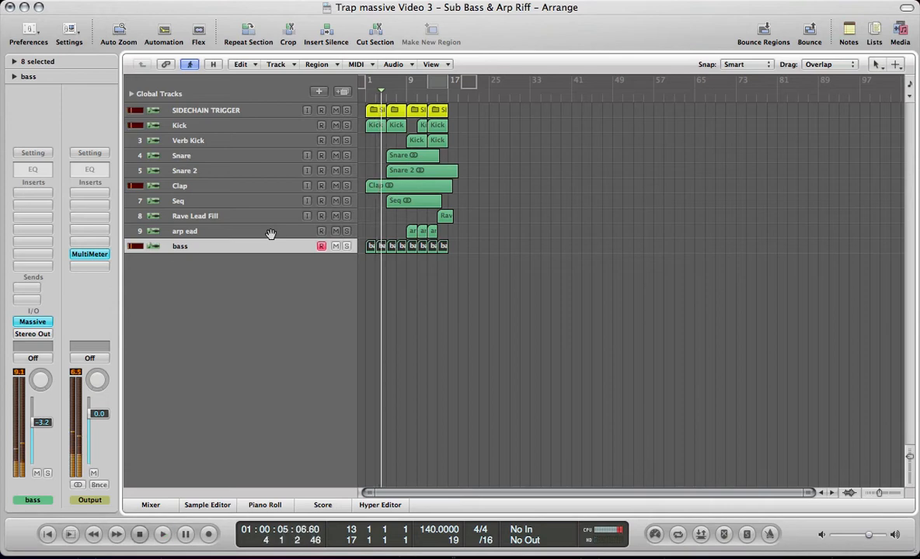
pyautogui.press('space')
pyautogui.press('Return')
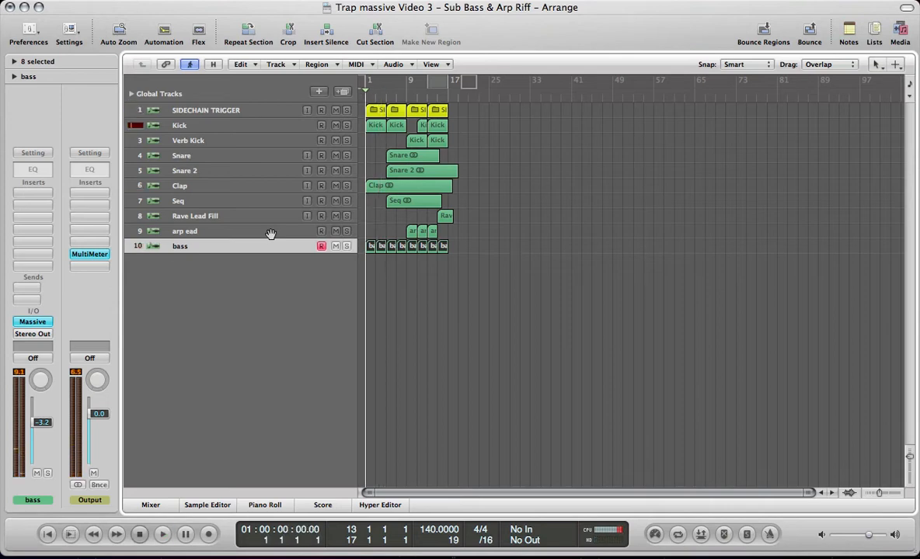
# Solo the arp ead track and open its Massive instrument.
pyautogui.click(271, 232)
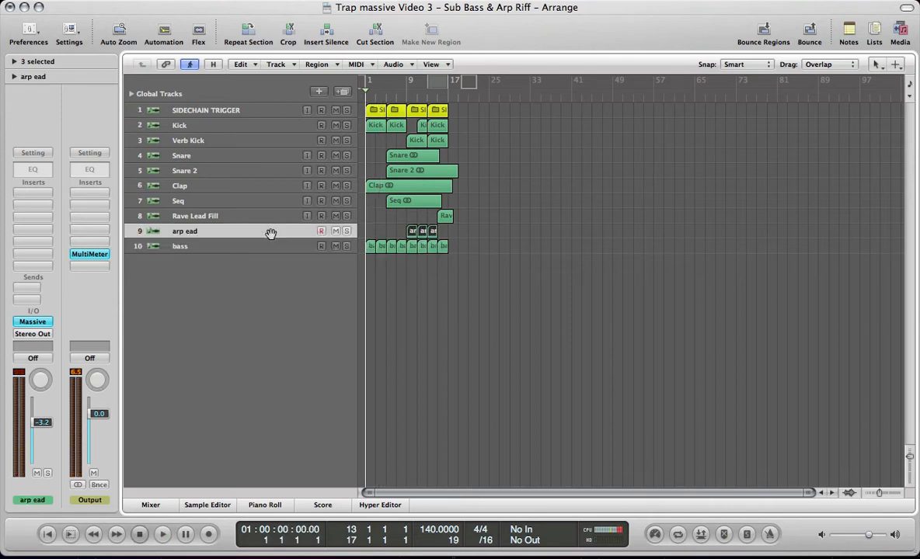
pyautogui.hotkey('ctrl', 's')
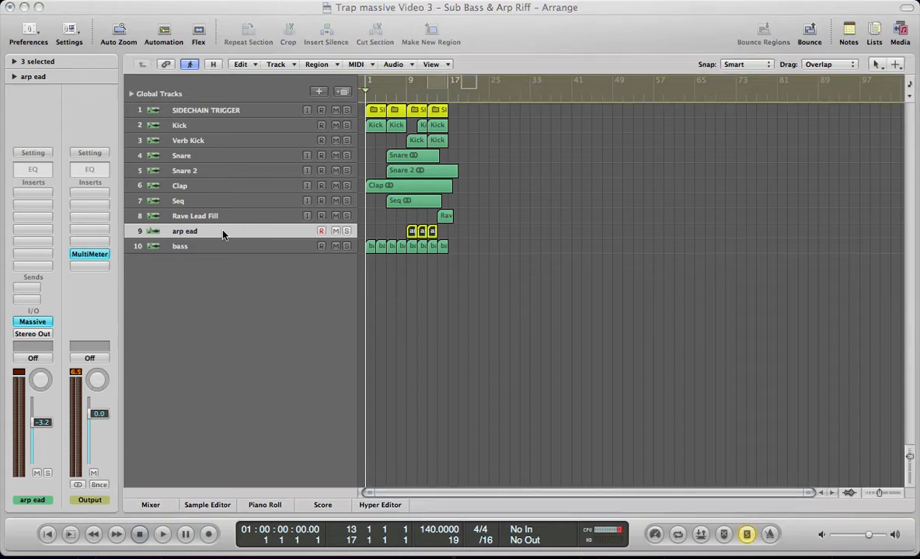
pyautogui.click(31, 321)
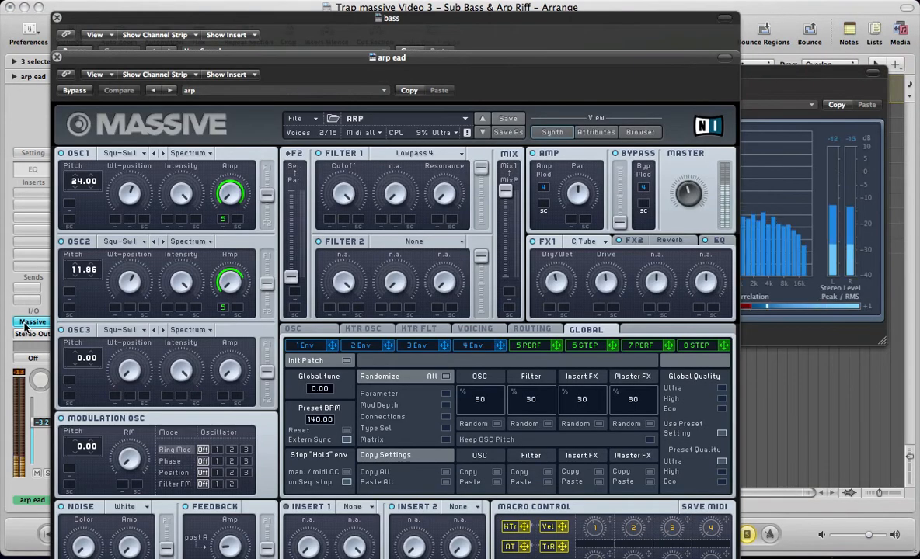
# Start a new untitled sound in the arp ead Massive instance and reposition its window so the whole synth fits.
pyautogui.click(295, 120)
pyautogui.click(299, 119)
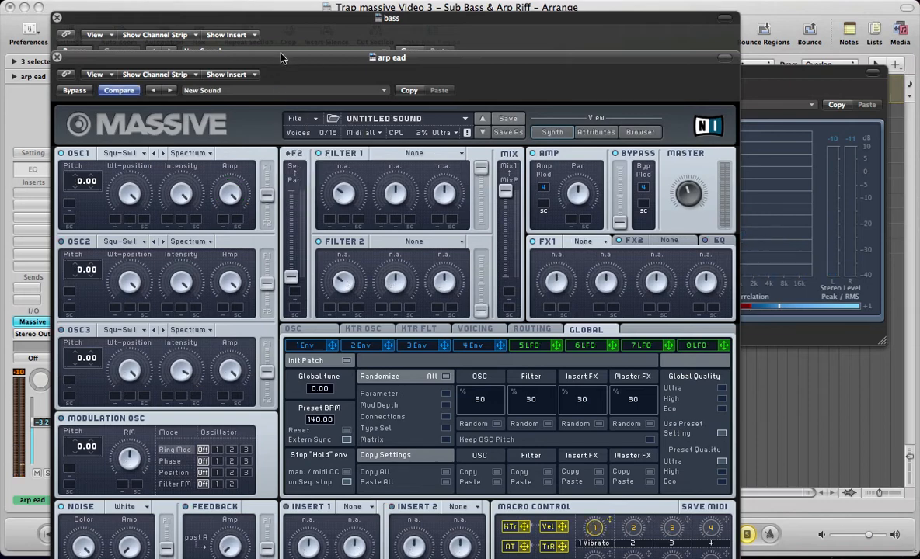
pyautogui.moveTo(281, 59); pyautogui.dragTo(308, 23)
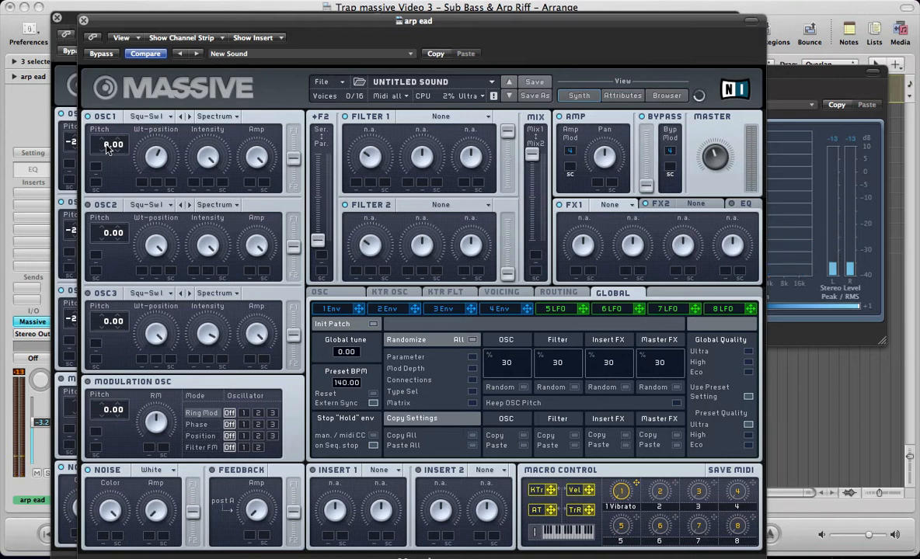
# Set the OSC1 pitch to 24.12 and the OSC2 pitch to 11.87.
pyautogui.moveTo(107, 150); pyautogui.dragTo(115, 142)
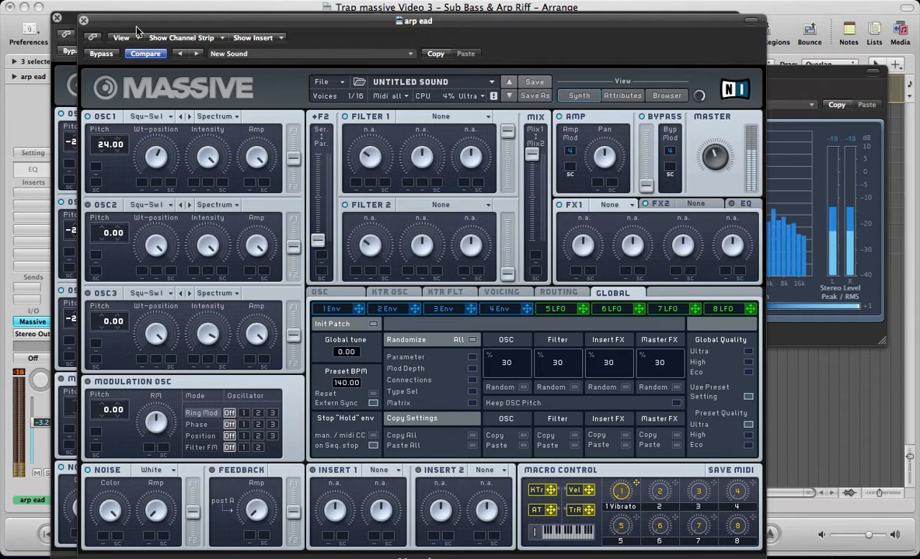
pyautogui.moveTo(138, 26); pyautogui.dragTo(116, 25)
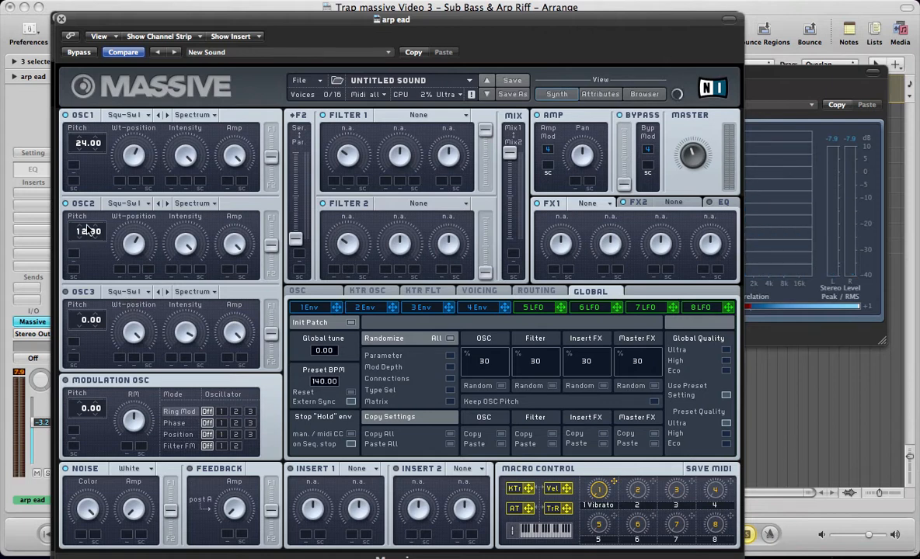
pyautogui.moveTo(87, 230); pyautogui.dragTo(100, 252)
pyautogui.moveTo(100, 137); pyautogui.dragTo(101, 140)
# Route OSC1 and OSC2 entirely into Filter 1 and set that filter to Lowpass 4 with the cutoff fully open.
pyautogui.moveTo(268, 161); pyautogui.dragTo(270, 125)
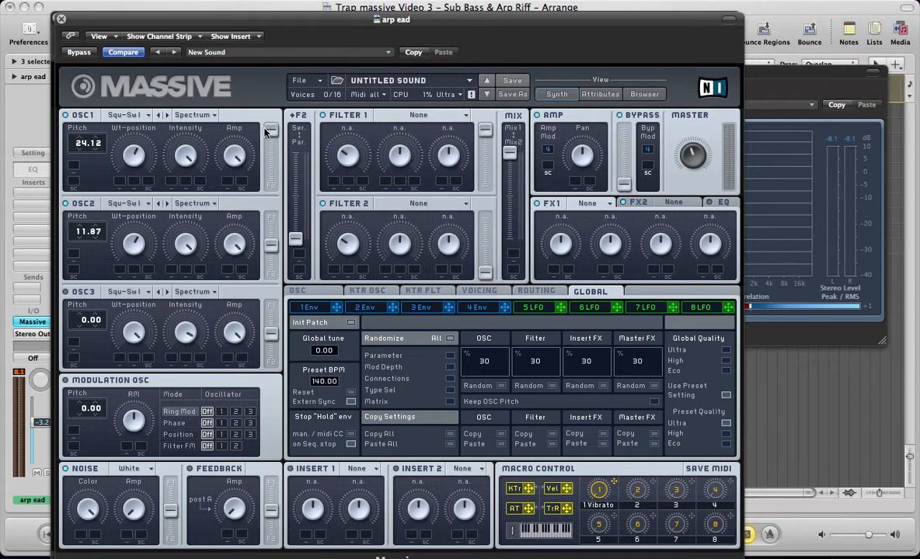
pyautogui.moveTo(271, 246); pyautogui.dragTo(272, 190)
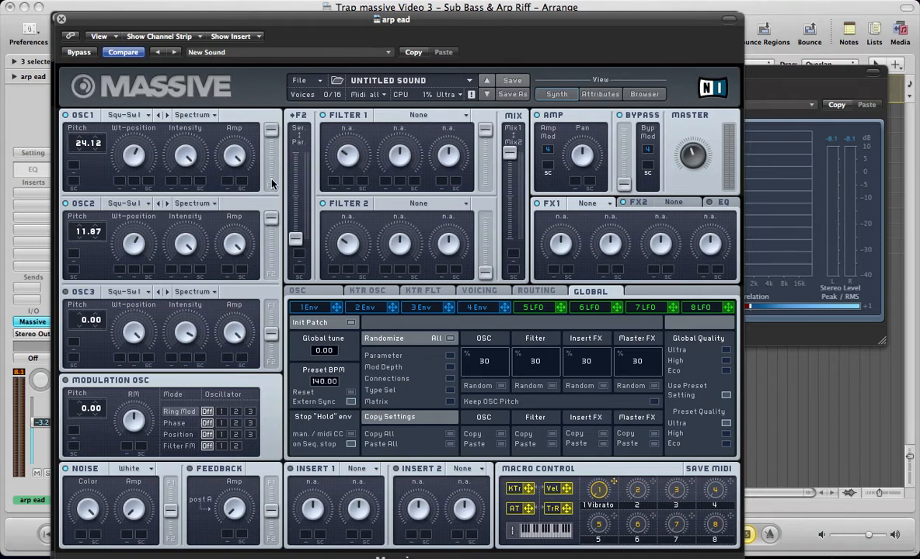
pyautogui.click(384, 114)
pyautogui.click(413, 133)
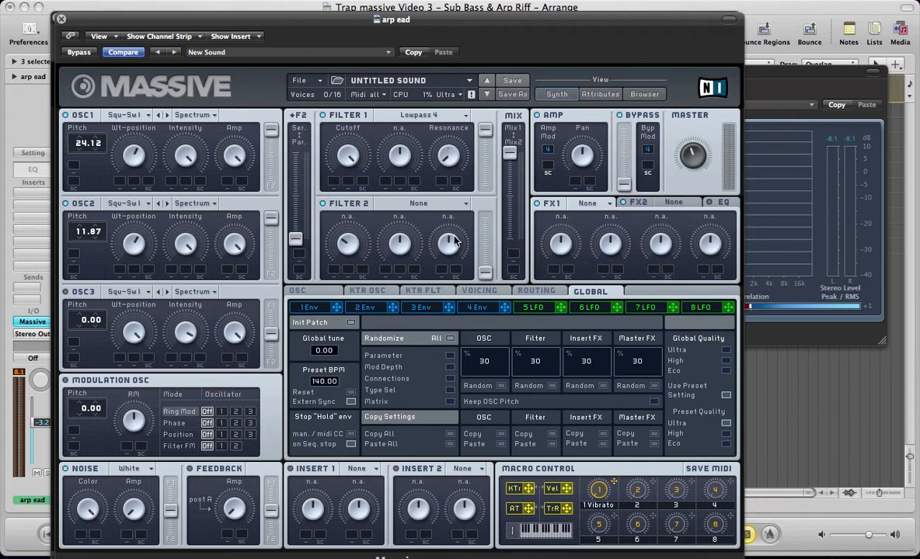
pyautogui.moveTo(348, 154); pyautogui.dragTo(357, 233)
# Switch modulator 5 to a Performer and flatten its upper sequence from step 5 to 16, checking the arp notes in the Piano Roll.
pyautogui.click(532, 308)
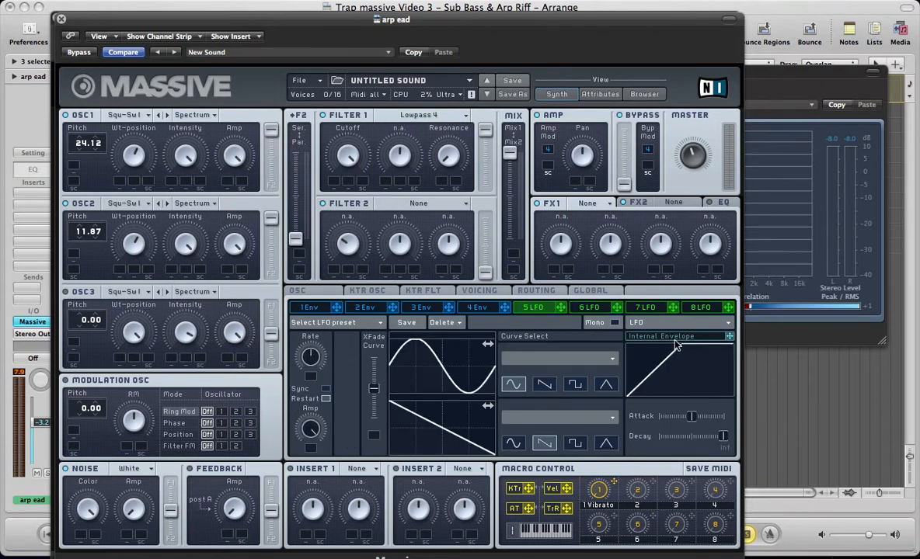
pyautogui.click(636, 322)
pyautogui.click(629, 332)
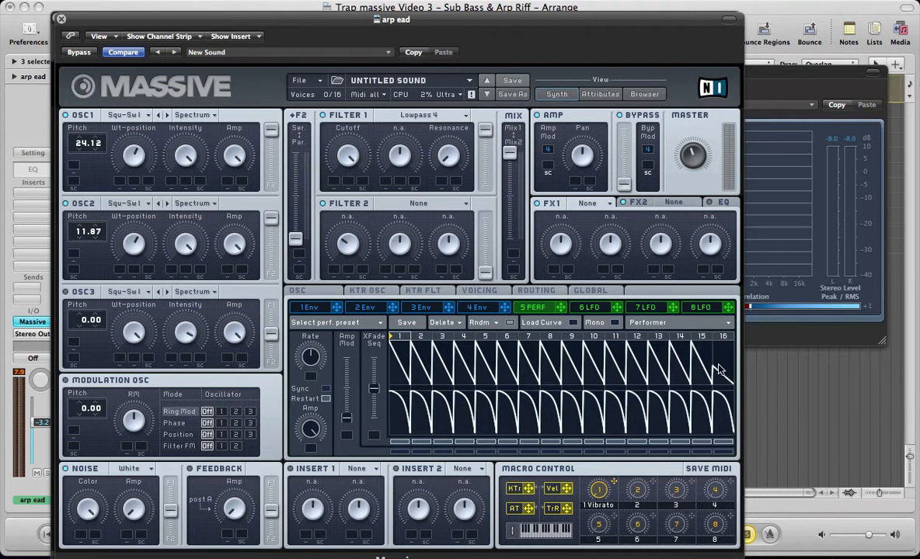
pyautogui.moveTo(718, 370)
pyautogui.mouseDown()
pyautogui.moveTo(719, 404)
pyautogui.moveTo(474, 396)
pyautogui.moveTo(492, 425)
pyautogui.mouseUp()
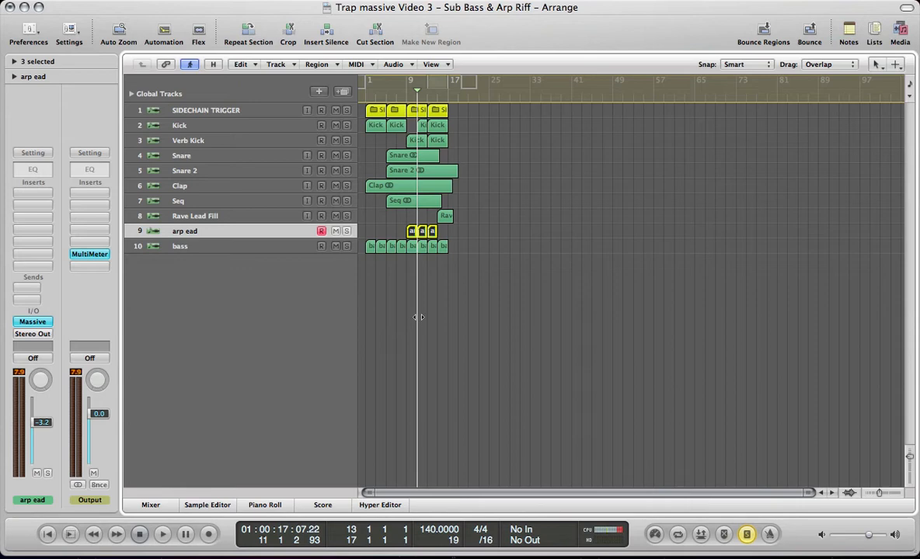
pyautogui.press('super+4')
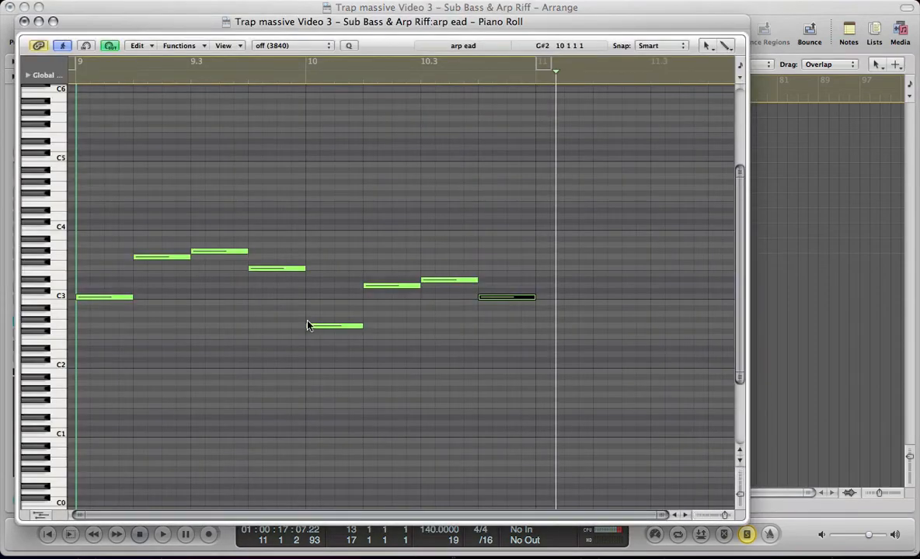
pyautogui.press('super+w')
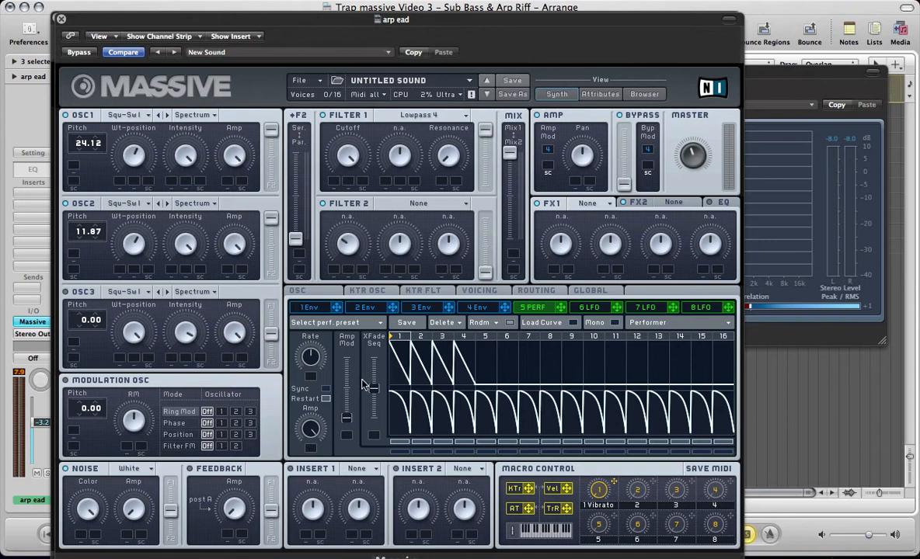
# Crossfade performer 5 fully to the upper sequence and reshape steps 1 to 4 with new load curves at reduced heights.
pyautogui.moveTo(372, 390); pyautogui.dragTo(374, 324)
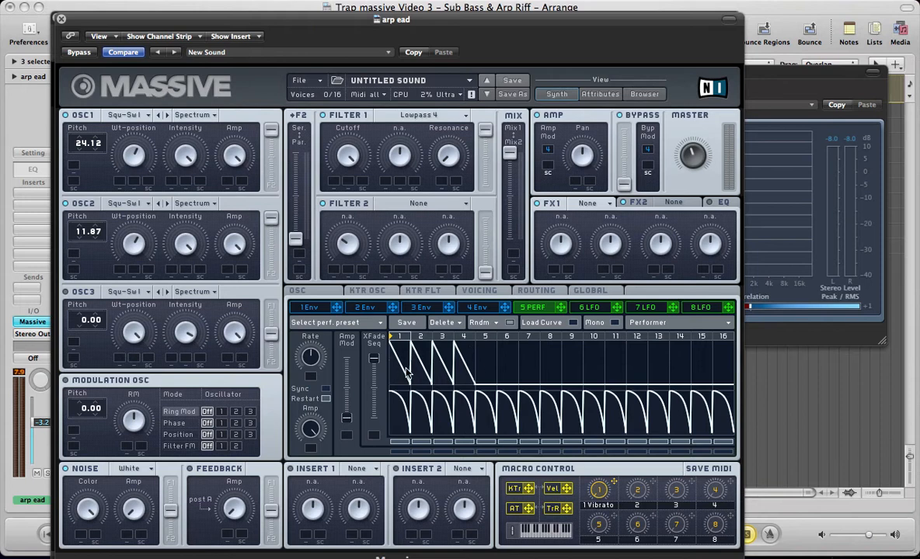
pyautogui.click(572, 324)
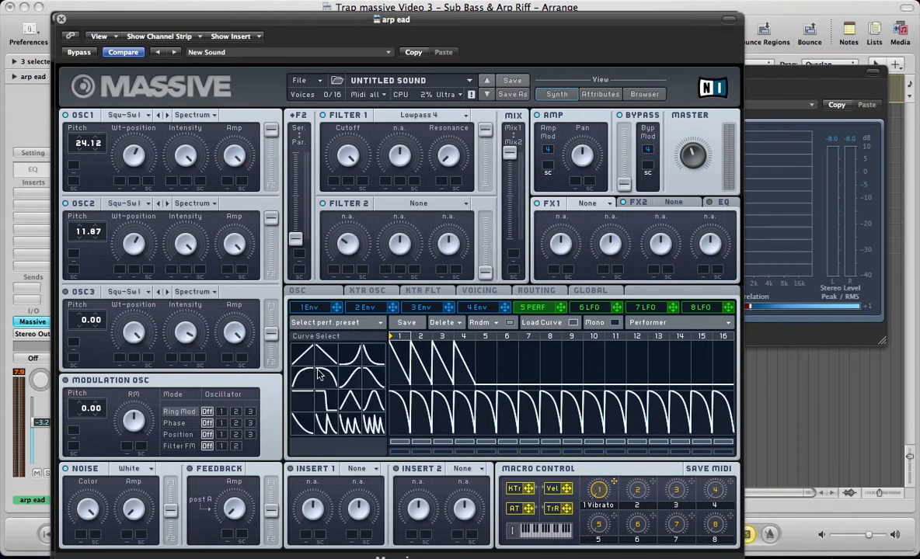
pyautogui.click(367, 361)
pyautogui.moveTo(404, 355); pyautogui.dragTo(401, 363)
pyautogui.click(347, 376)
pyautogui.moveTo(416, 359); pyautogui.dragTo(417, 368)
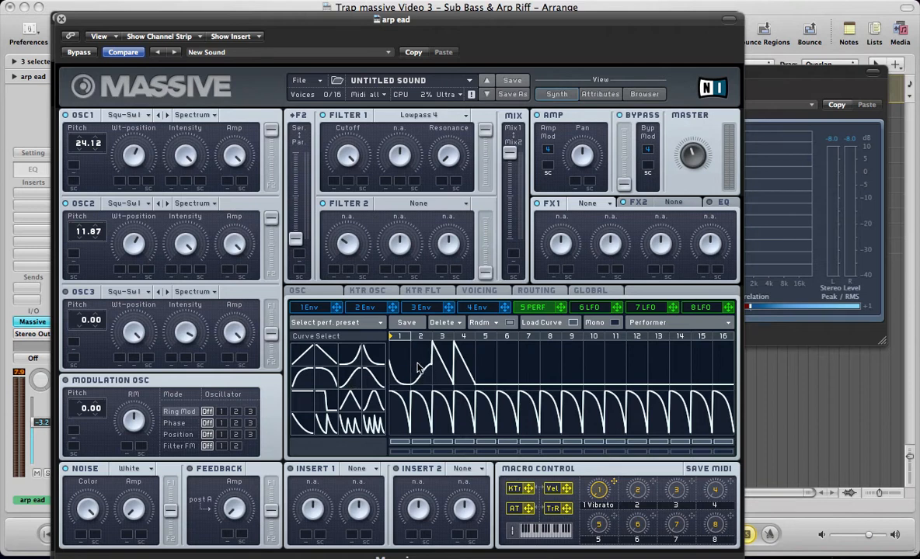
pyautogui.click(372, 375)
pyautogui.click(442, 364)
pyautogui.click(465, 367)
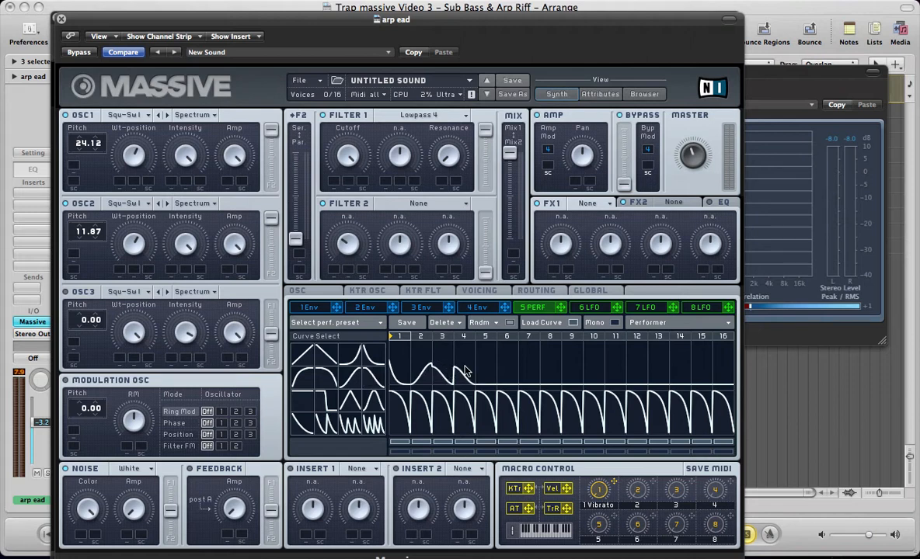
pyautogui.moveTo(463, 371); pyautogui.dragTo(449, 362)
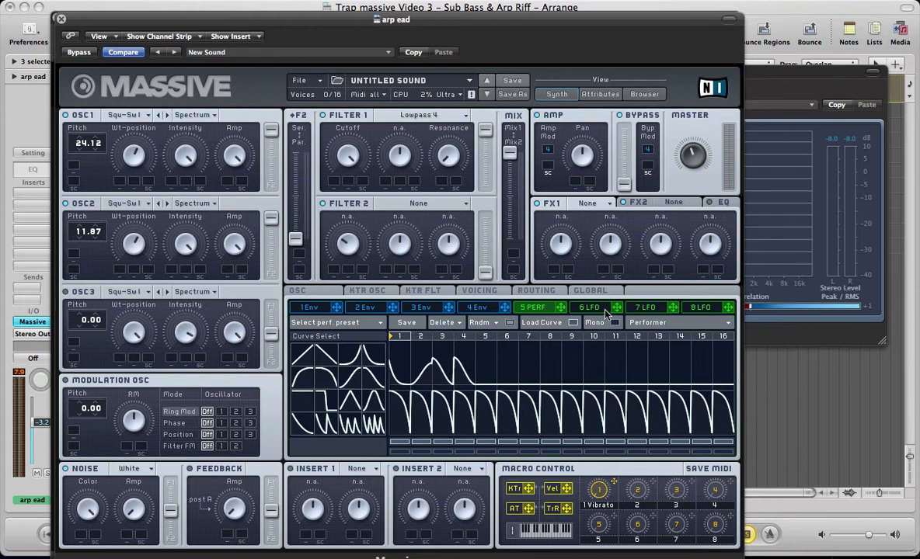
# Assign performer 5 to the Amp of OSC1 and OSC2, with both Amps at minimum and the modulation range at full.
pyautogui.click(532, 308)
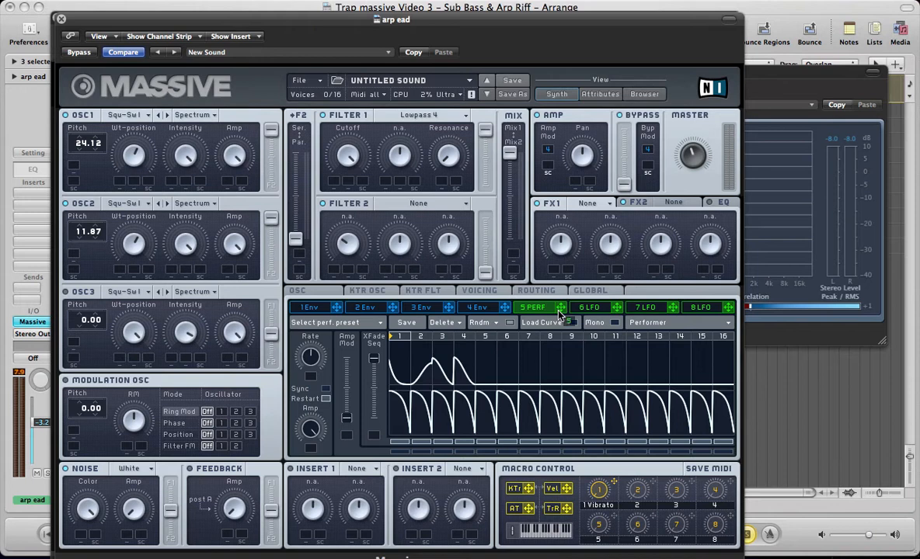
pyautogui.moveTo(559, 313); pyautogui.dragTo(226, 270)
pyautogui.doubleClick(227, 179)
pyautogui.moveTo(224, 181); pyautogui.dragTo(197, 74)
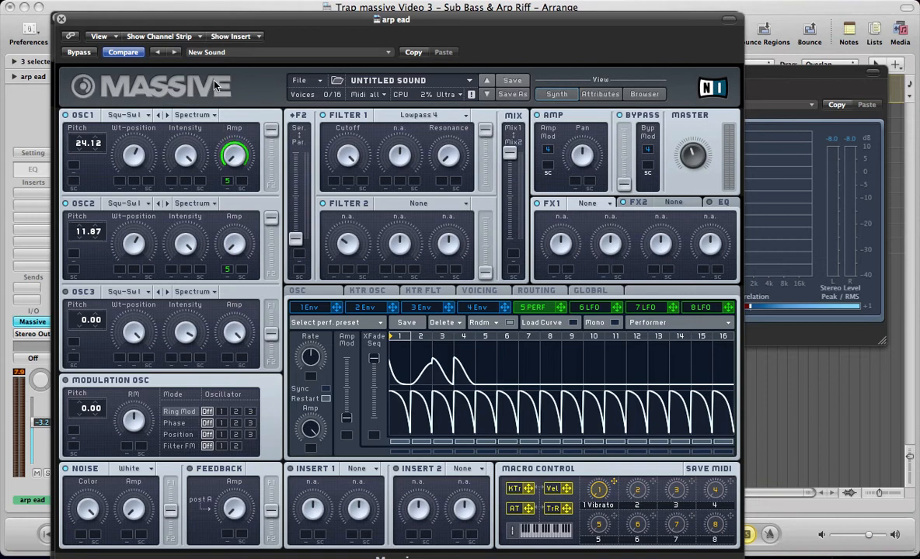
pyautogui.moveTo(225, 266); pyautogui.dragTo(221, 199)
# Sync performer 5 at a 1/16 ratio and shorten its loop to the first four steps, checking against the arp notes and playback.
pyautogui.click(325, 389)
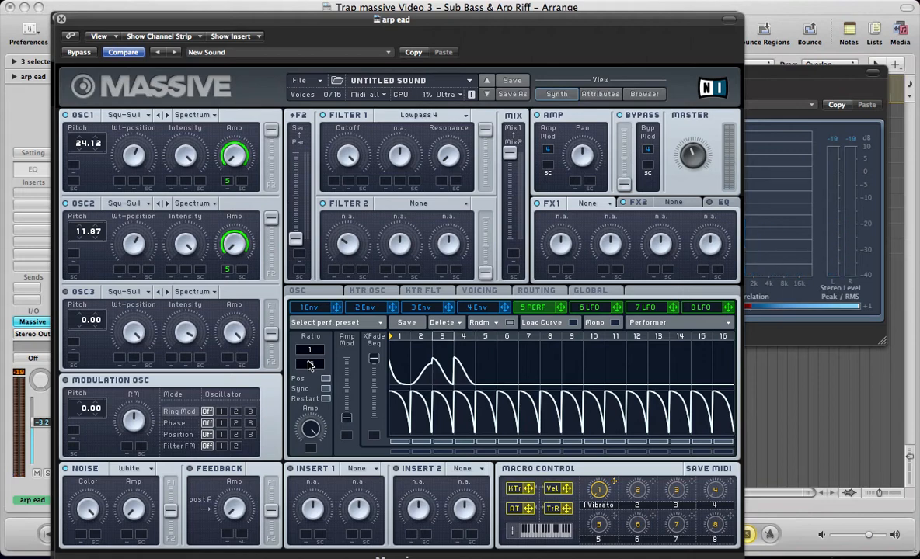
pyautogui.press('v')
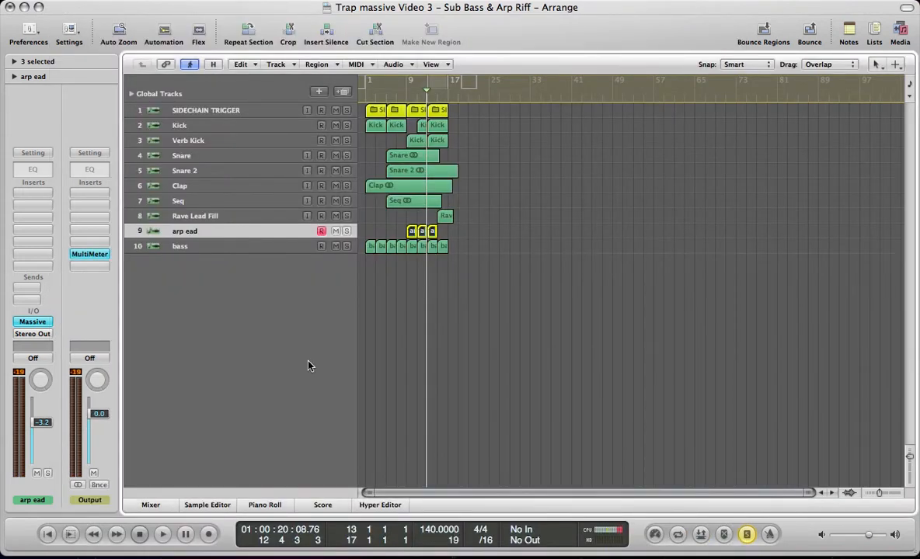
pyautogui.press('super+6')
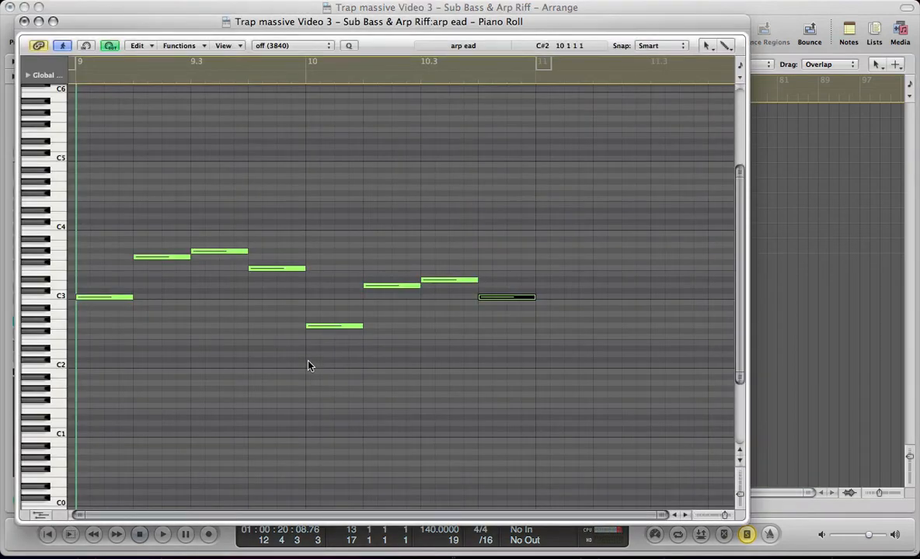
pyautogui.press('v')
pyautogui.press('space')
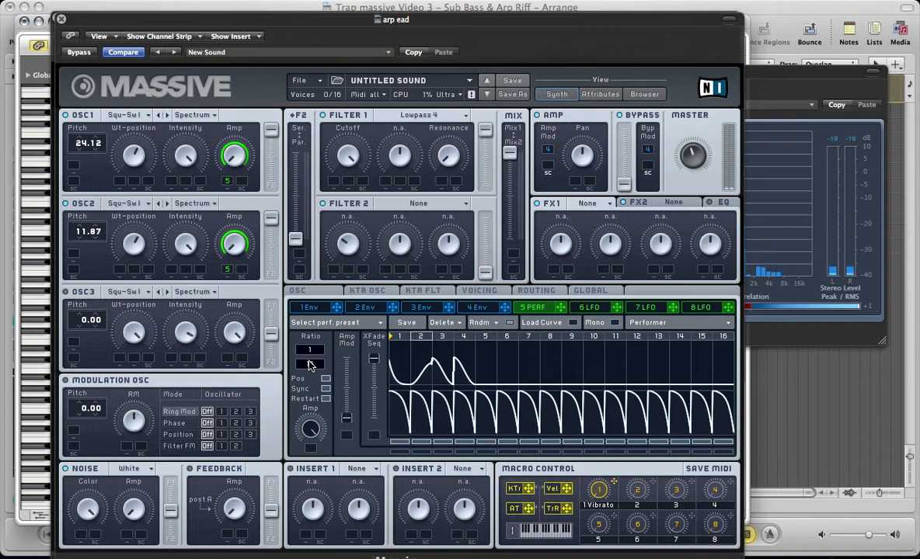
pyautogui.moveTo(725, 344); pyautogui.dragTo(470, 349)
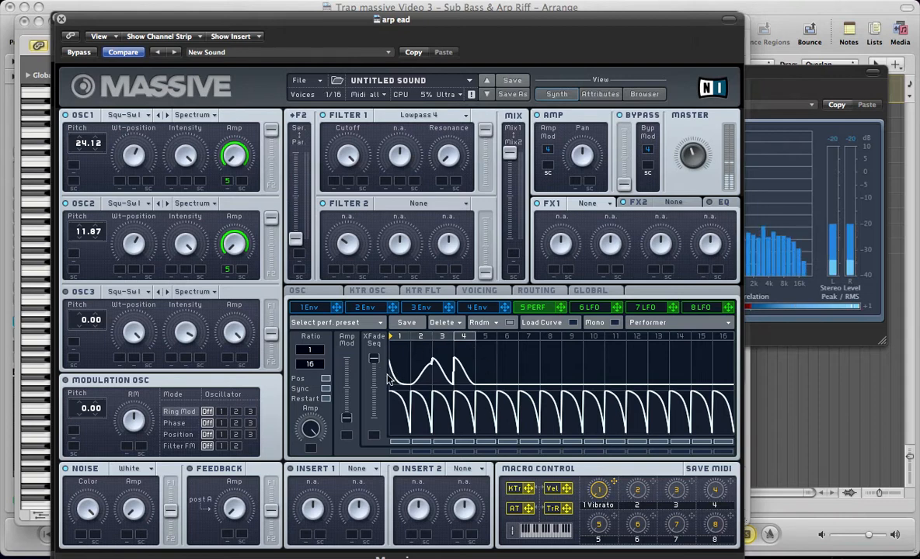
# Load the Classic Tube effect in FX1 and the Reverb effect in FX2.
pyautogui.click(588, 205)
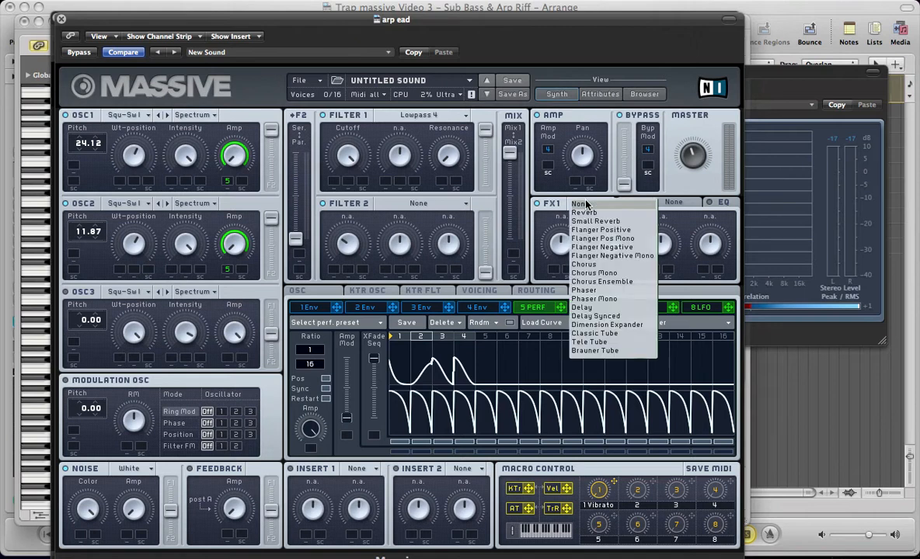
pyautogui.click(589, 334)
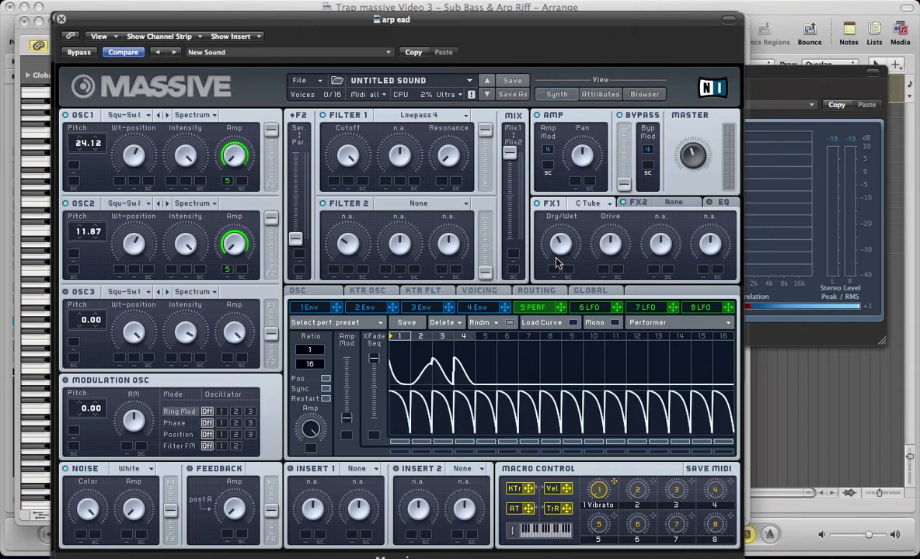
pyautogui.click(670, 203)
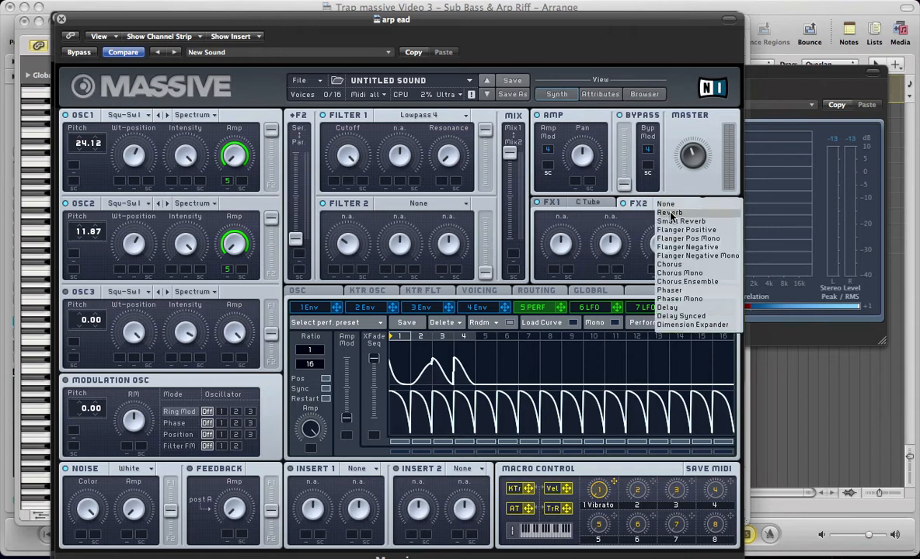
pyautogui.click(670, 212)
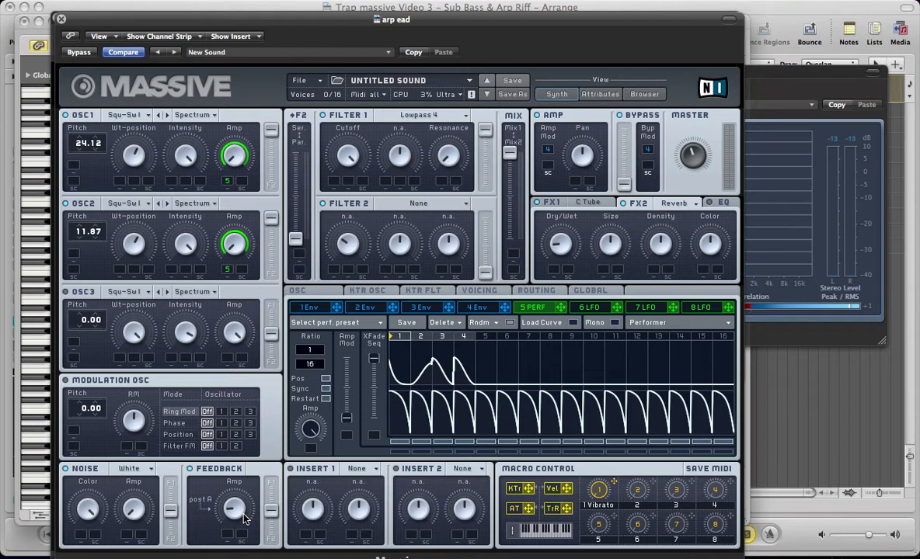
# Shorten the attack of envelope 4 and enable Restart via Gate for the oscillator phases.
pyautogui.click(477, 307)
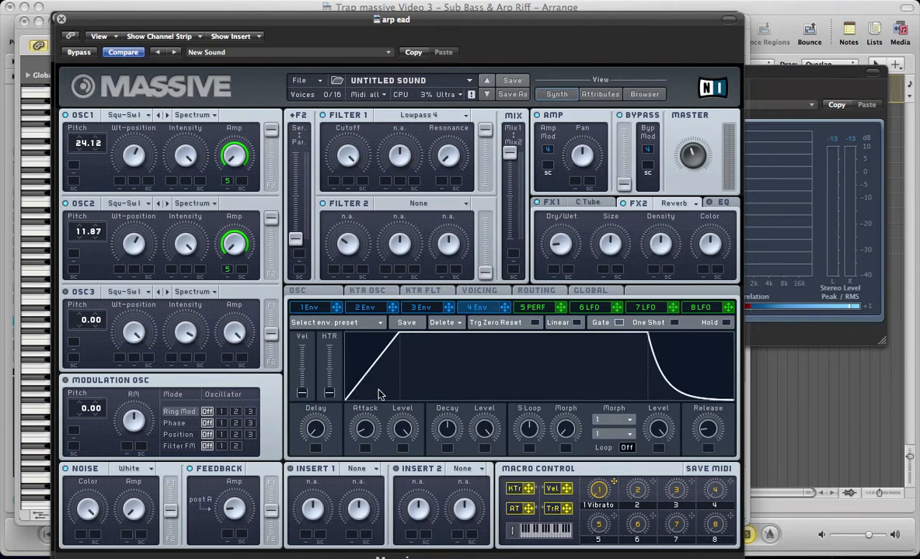
pyautogui.moveTo(363, 428); pyautogui.dragTo(362, 454)
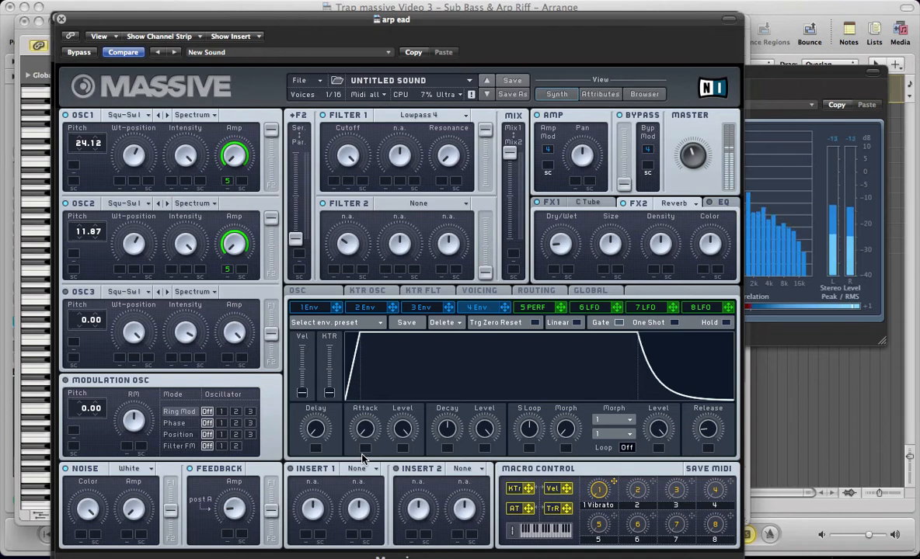
pyautogui.click(298, 290)
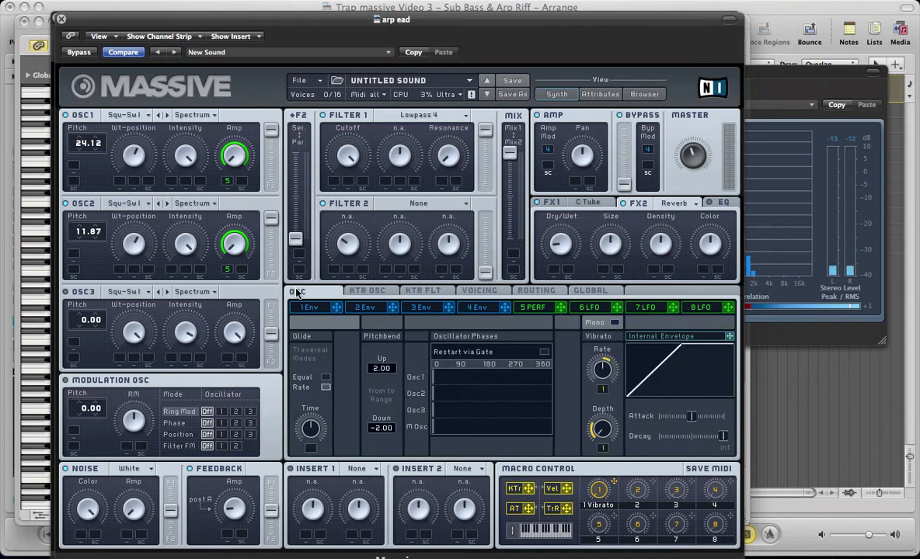
pyautogui.click(543, 353)
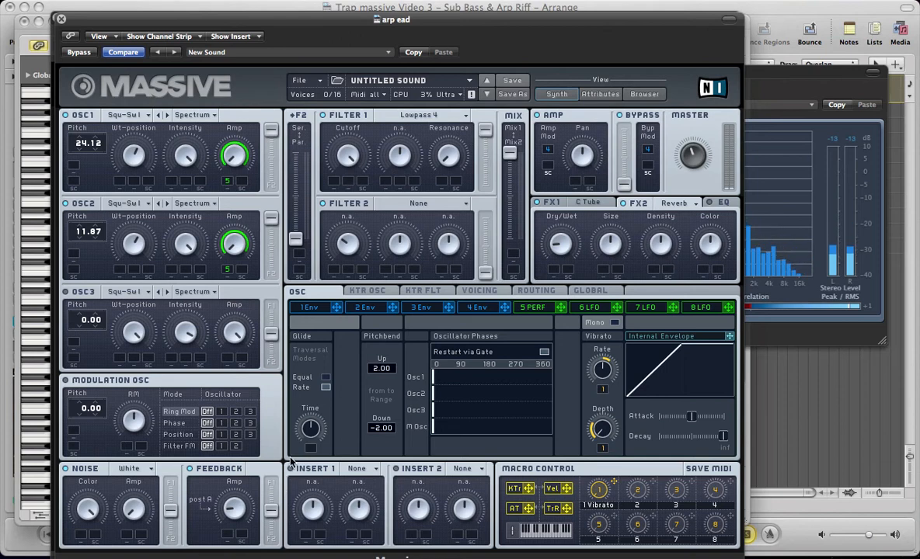
# Set the arp patch's voicing to Monophon with 2 unisono voices, and check the oscillator glide settings.
pyautogui.click(477, 292)
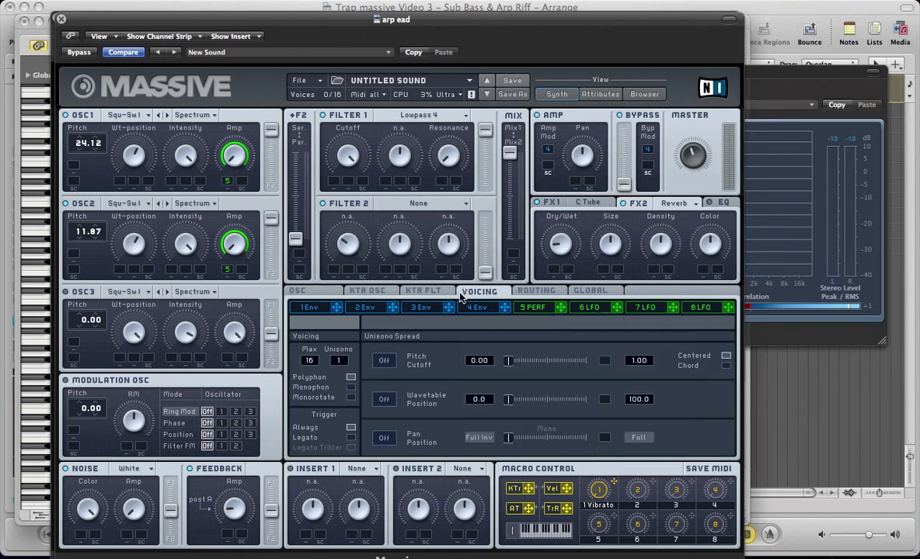
pyautogui.click(349, 388)
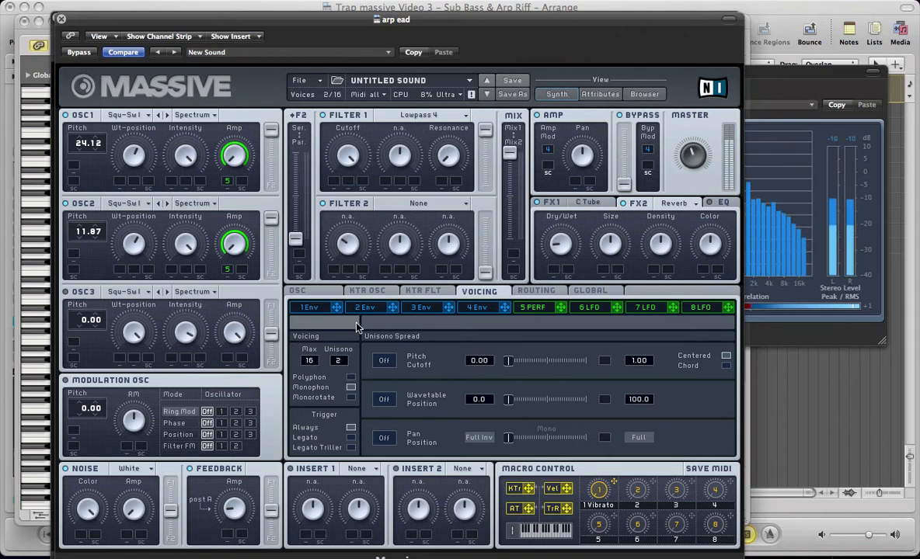
pyautogui.click(308, 295)
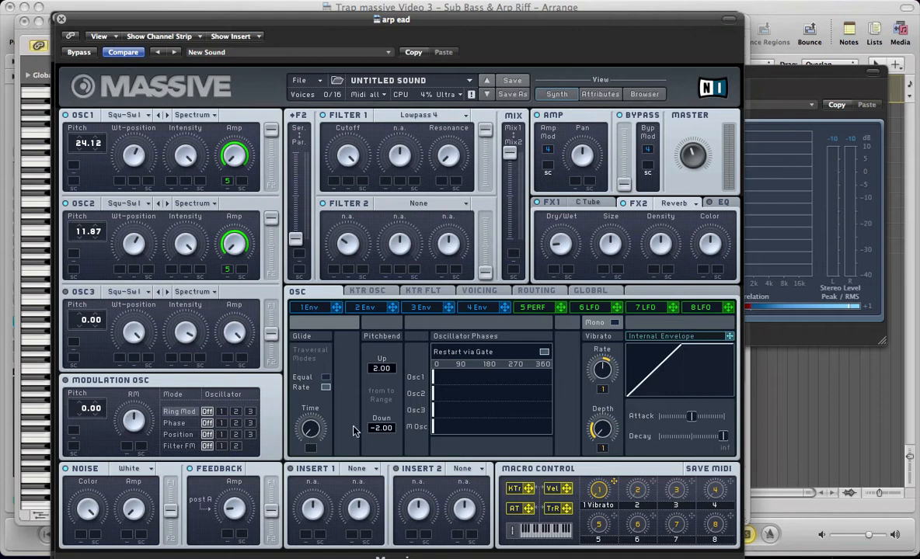
# Enable the Pitch Cutoff unisono spread with a slight amount, and turn on the Pan Position spread.
pyautogui.click(480, 291)
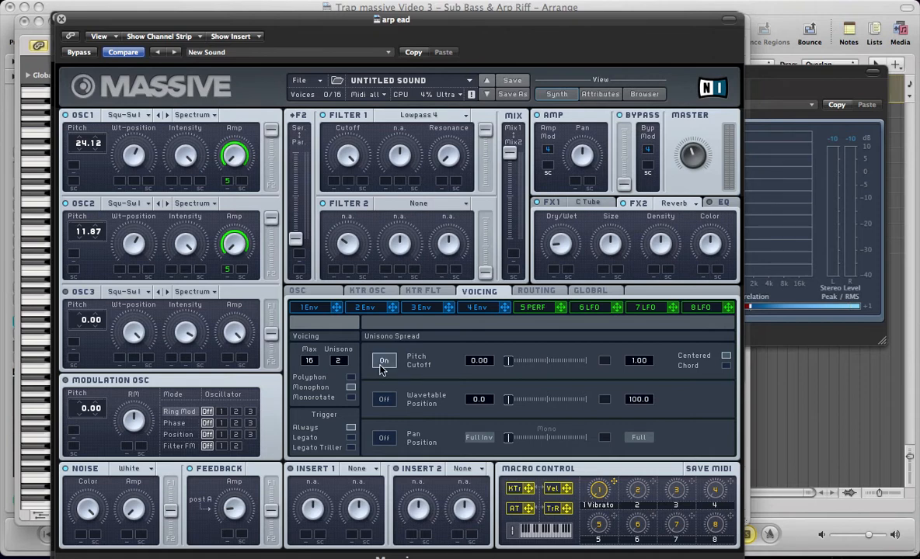
pyautogui.moveTo(508, 363); pyautogui.dragTo(519, 368)
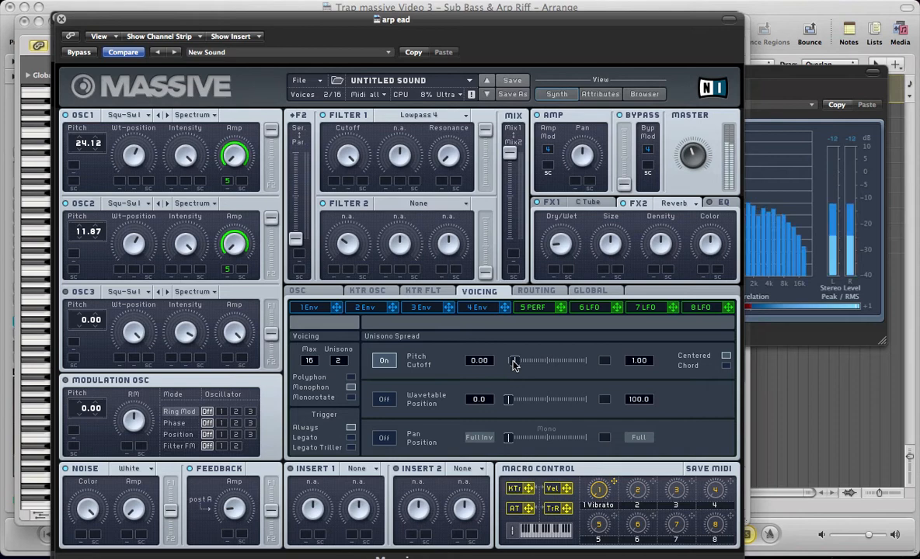
pyautogui.moveTo(518, 368)
pyautogui.mouseDown()
pyautogui.moveTo(533, 367)
pyautogui.moveTo(517, 367)
pyautogui.mouseUp()
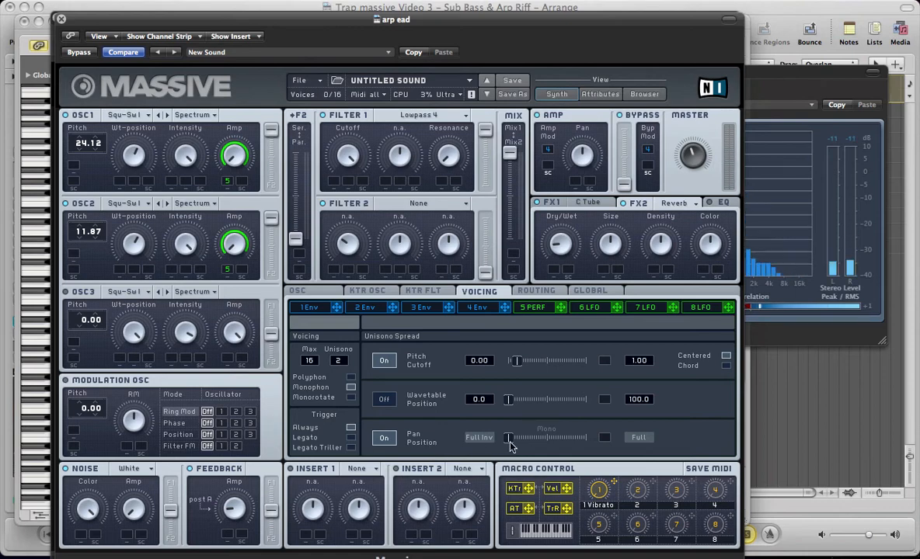
# Close the plug-in and piano roll windows, select the bass track, and play the full arrangement with solo off.
pyautogui.press('super+w')
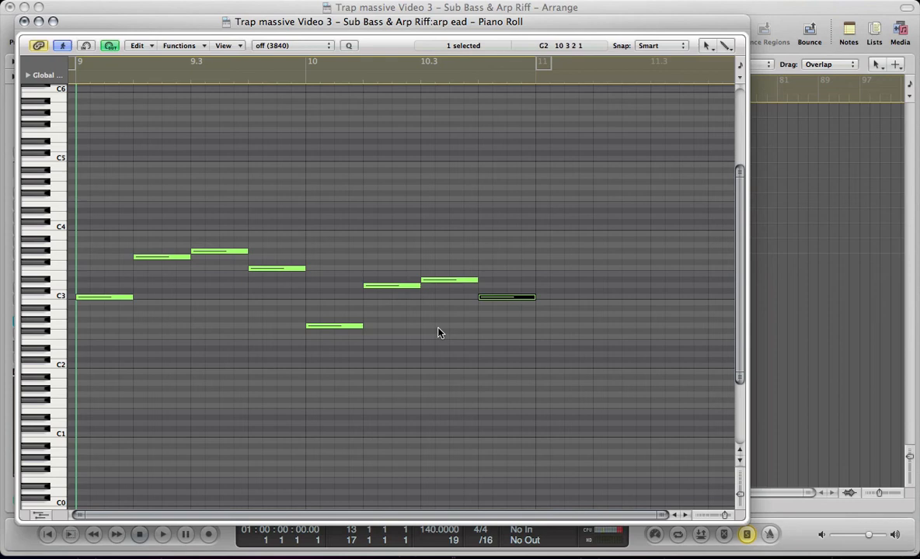
pyautogui.click(406, 352)
pyautogui.press('super+w')
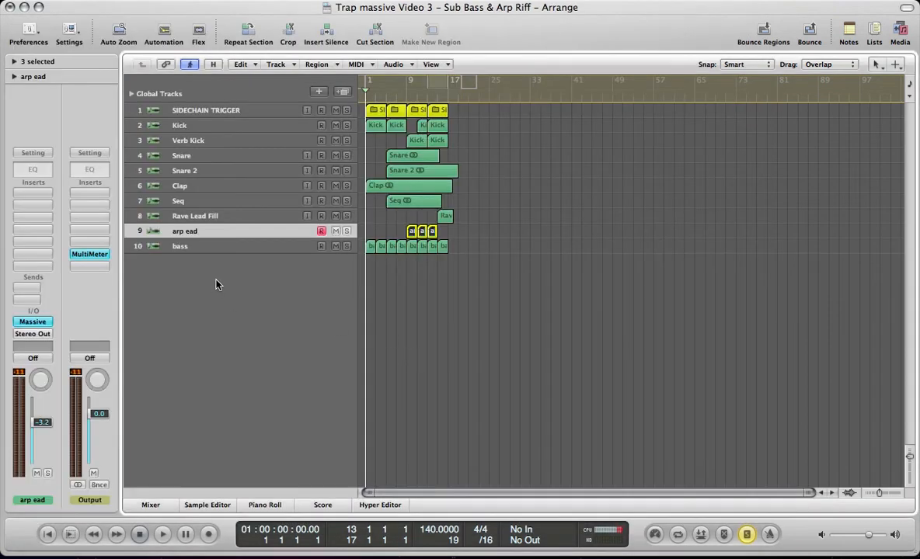
pyautogui.click(180, 246)
pyautogui.press('space')
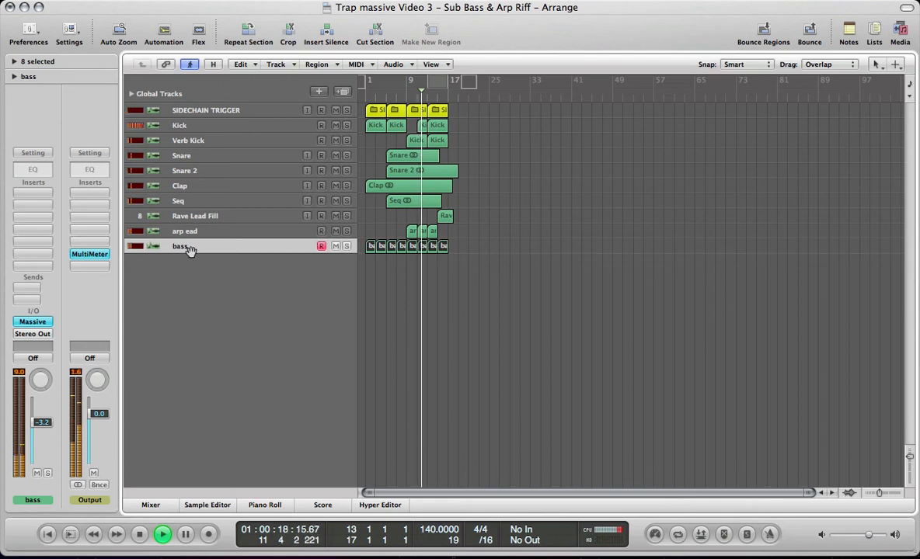
# Bring the arp ead track's Massive window back up while the arrangement plays.
pyautogui.press('super+6')
pyautogui.press('super+w')
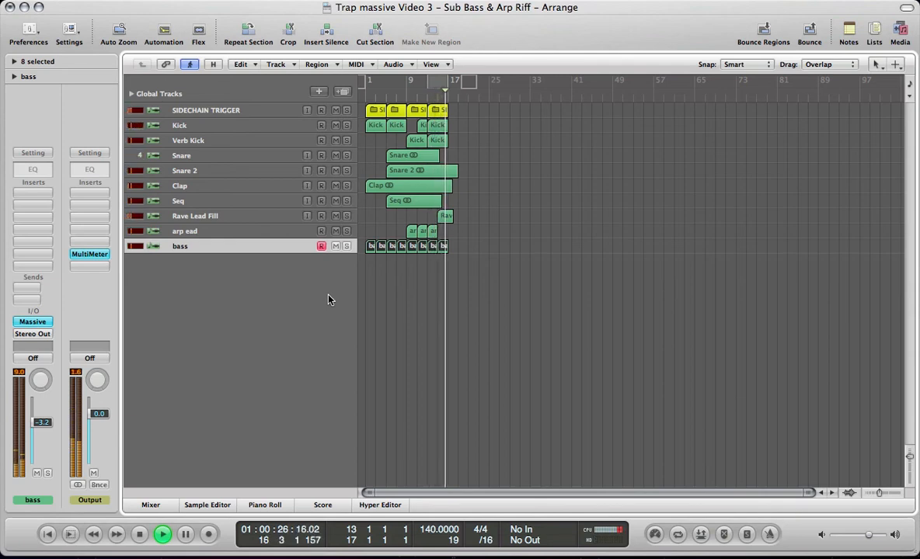
pyautogui.press('v')
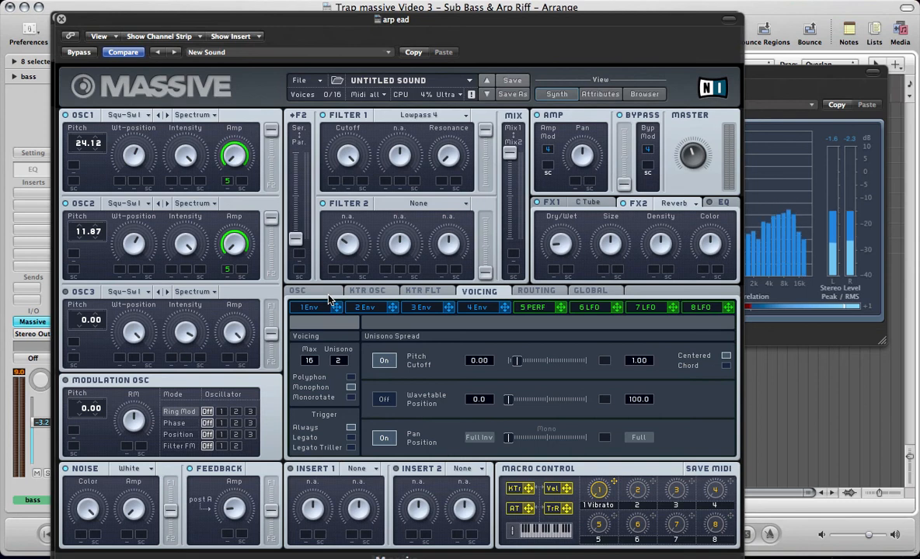